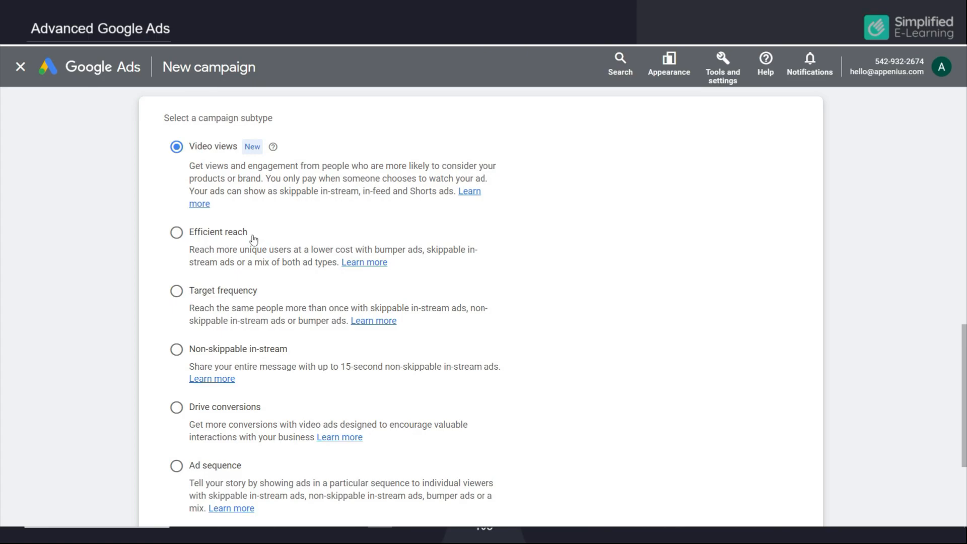
Continue with the Video views campaign subtype and rename the campaign to "Video views - 2023".
scroll(254, 240, "down", 4)
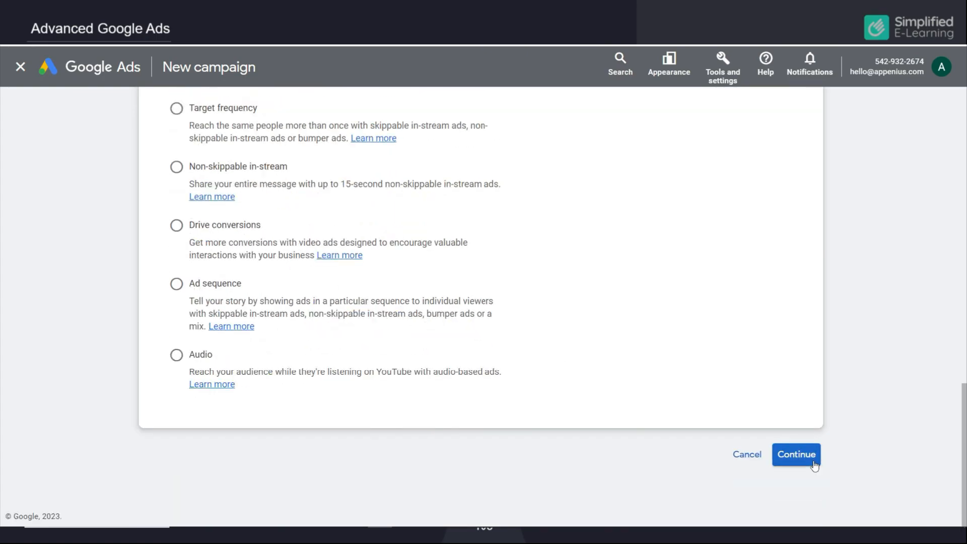
left_click(802, 465)
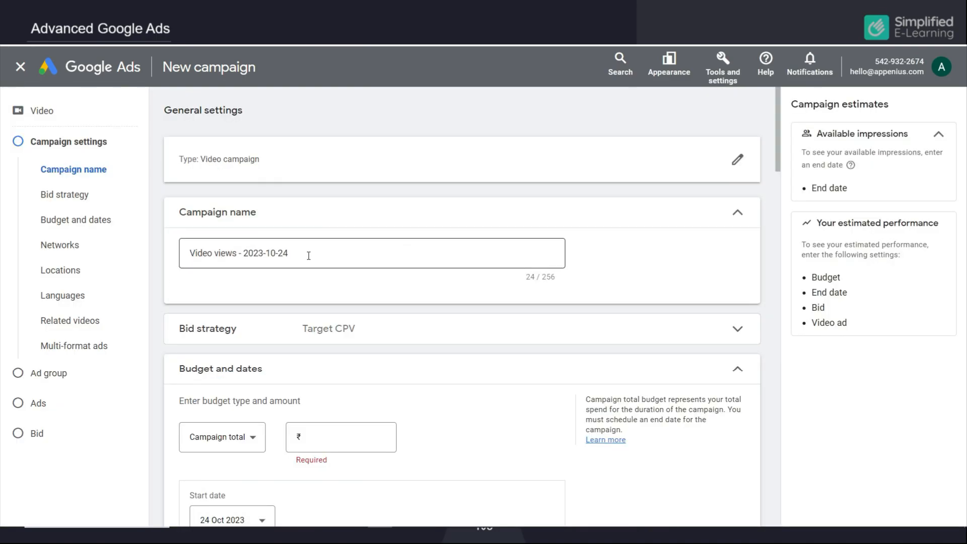
left_click_drag(309, 255, 266, 253)
key("BackSpace")
key("BackSpace")
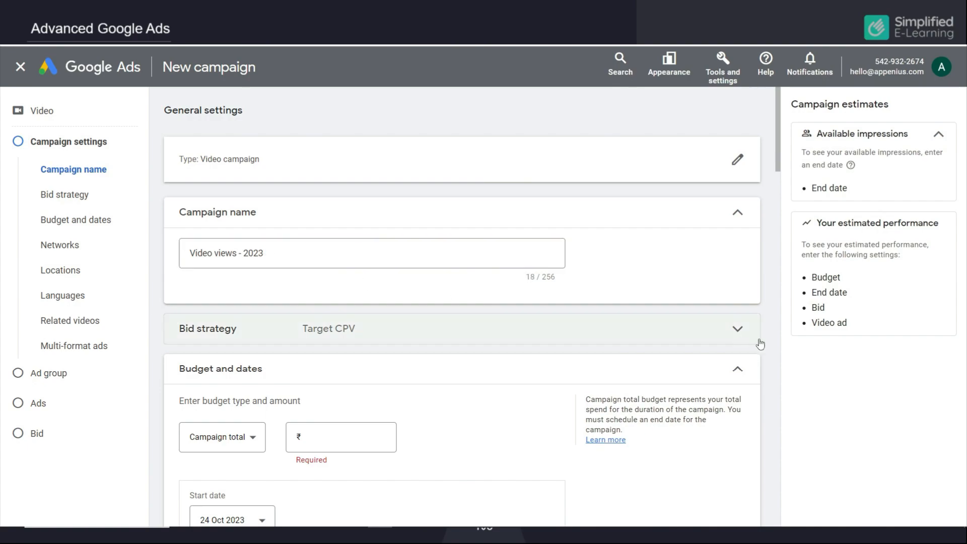
Expand the bid strategy settings and examine which bid strategies the campaign offers.
left_click(739, 330)
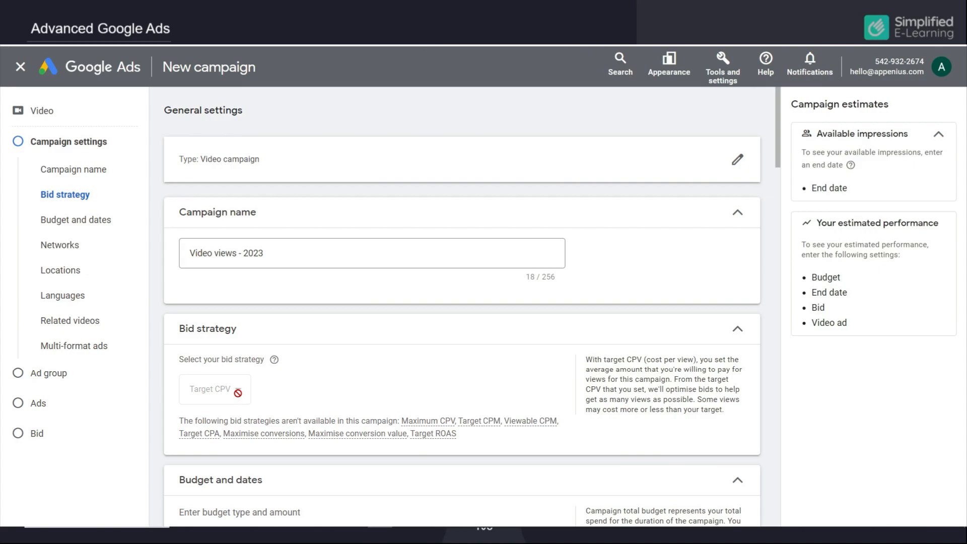
scroll(237, 393, "down", 4)
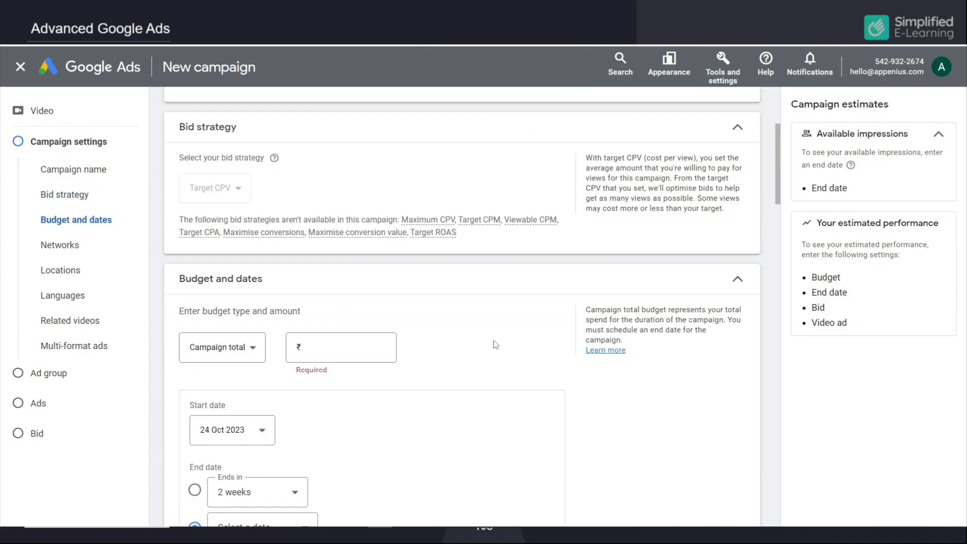
Switch the budget type to Daily and back to Campaign total.
left_click(260, 356)
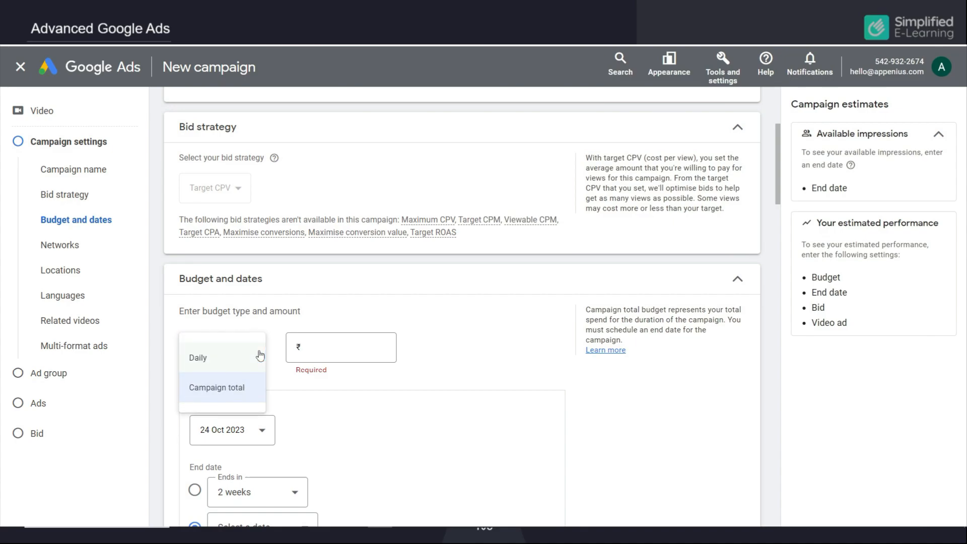
left_click(228, 356)
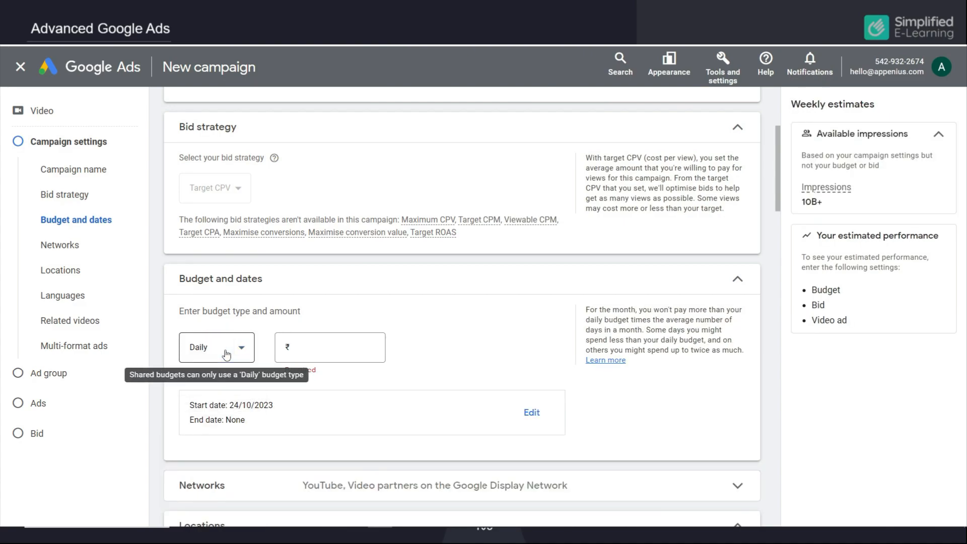
left_click(226, 355)
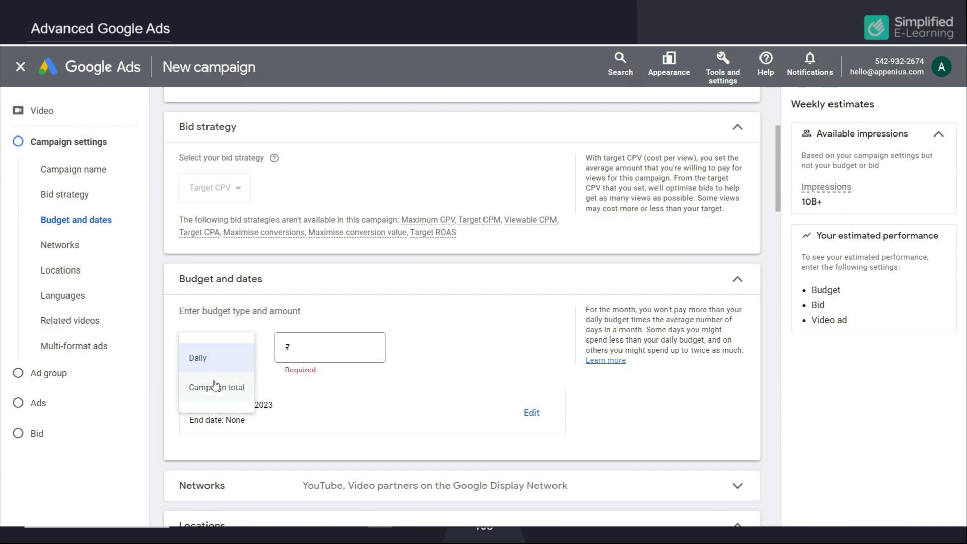
left_click(214, 388)
left_click(339, 352)
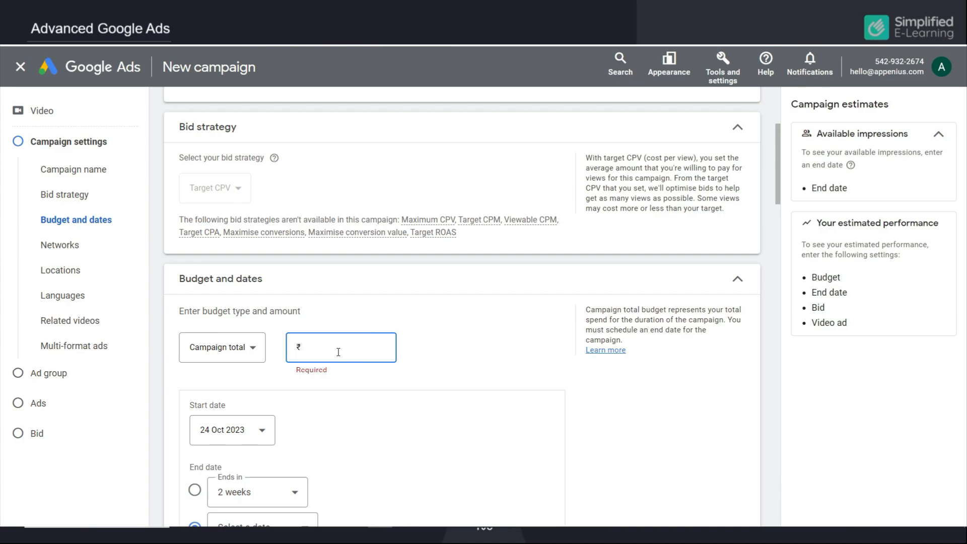
Set a daily budget of ₹2,500 and open the campaign's start and end dates for editing.
left_click(247, 353)
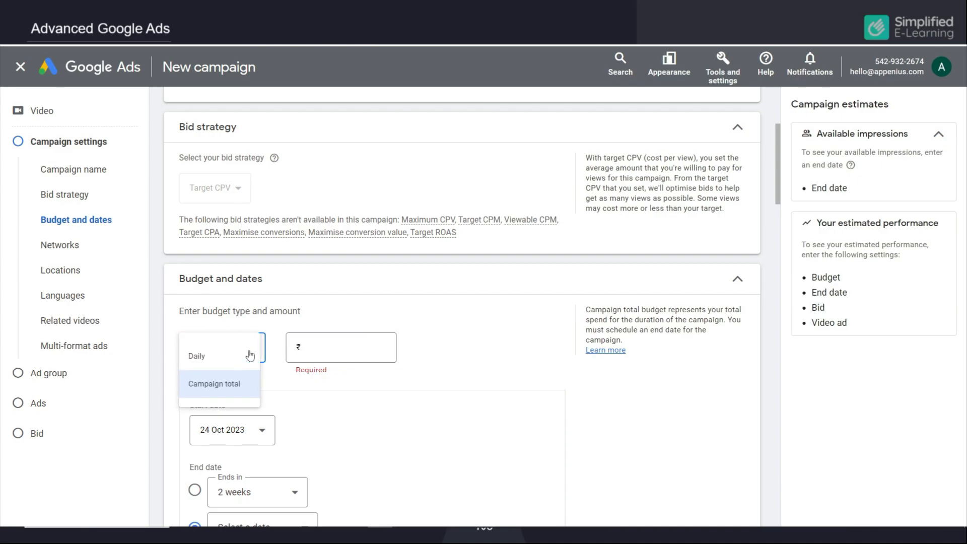
left_click(214, 361)
left_click(322, 346)
type("2500")
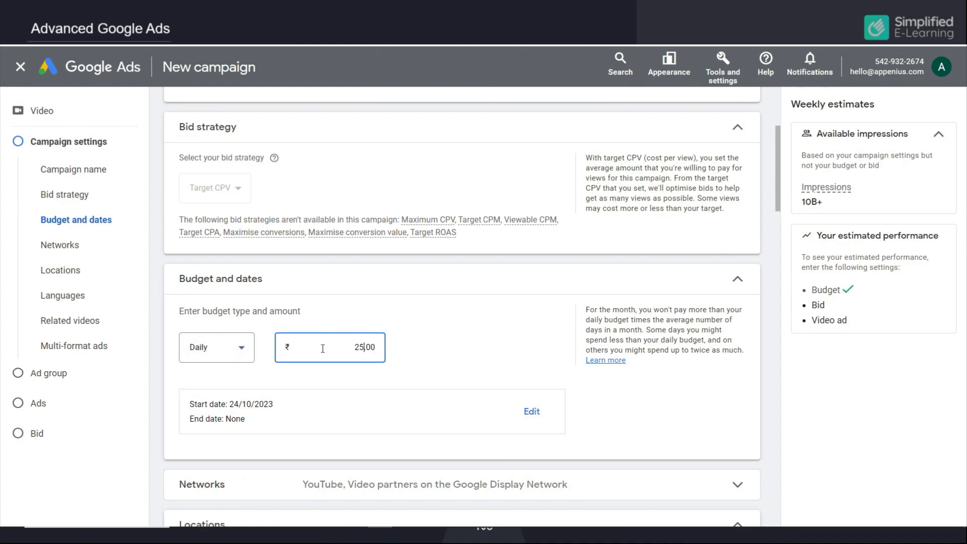
scroll(322, 349, "down", 1)
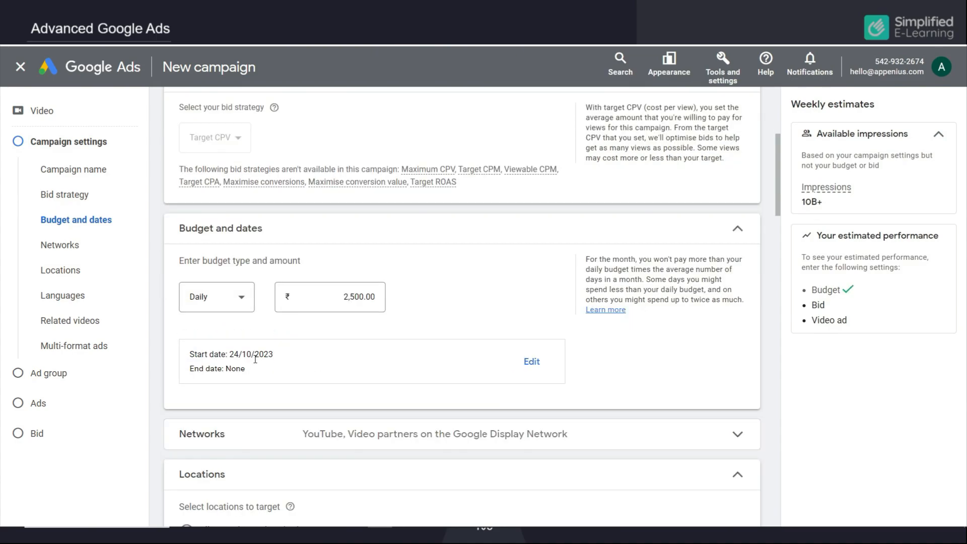
left_click(527, 362)
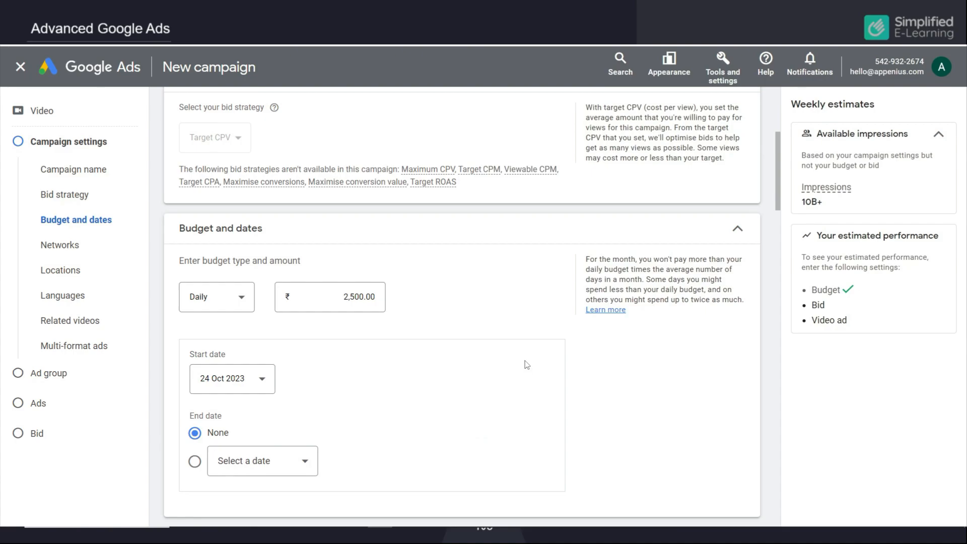
scroll(504, 355, "down", 2)
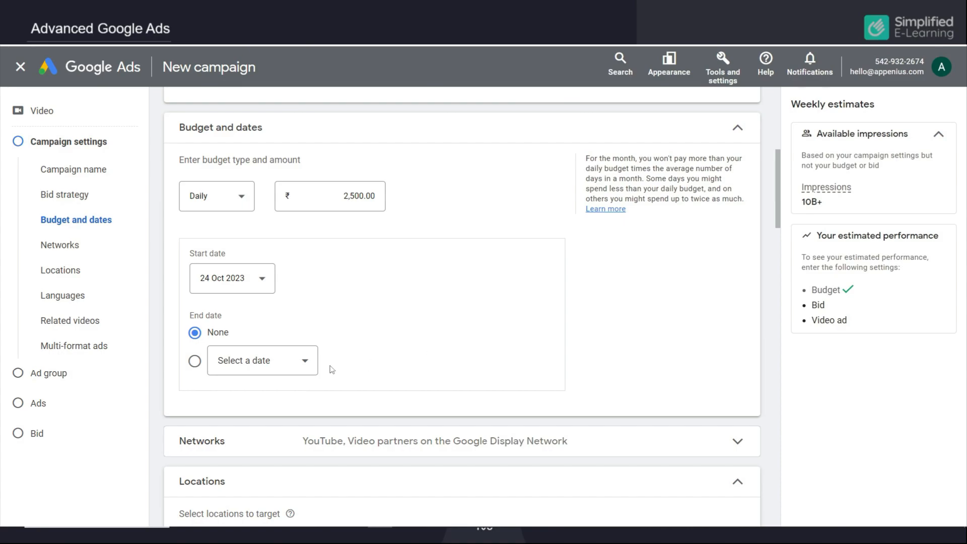
Exclude video partners on the Google Display Network from the campaign's networks.
scroll(332, 369, "down", 2)
left_click(645, 350)
scroll(648, 342, "down", 2)
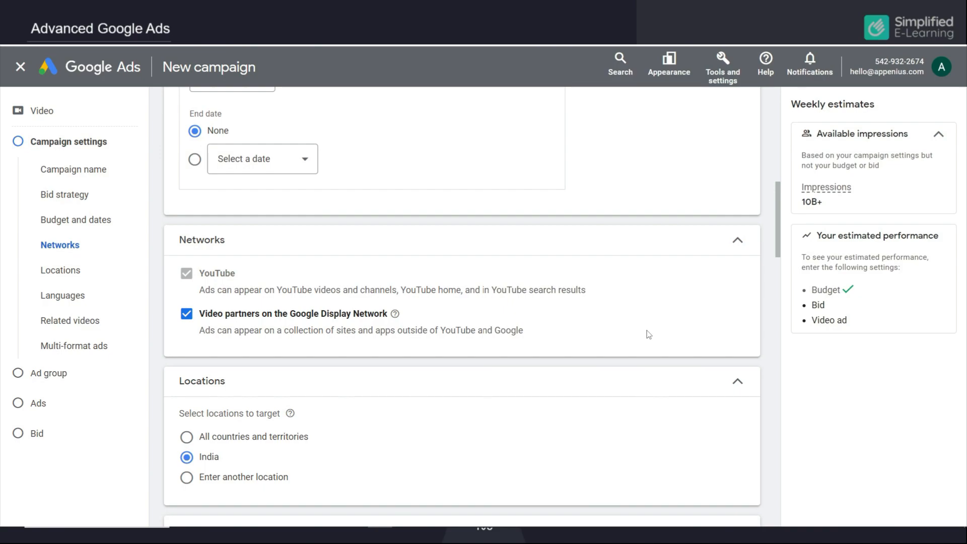
left_click(194, 317)
Target the city of Bengaluru, Karnataka, India as another location by searching for "bangalore".
scroll(587, 322, "down", 2)
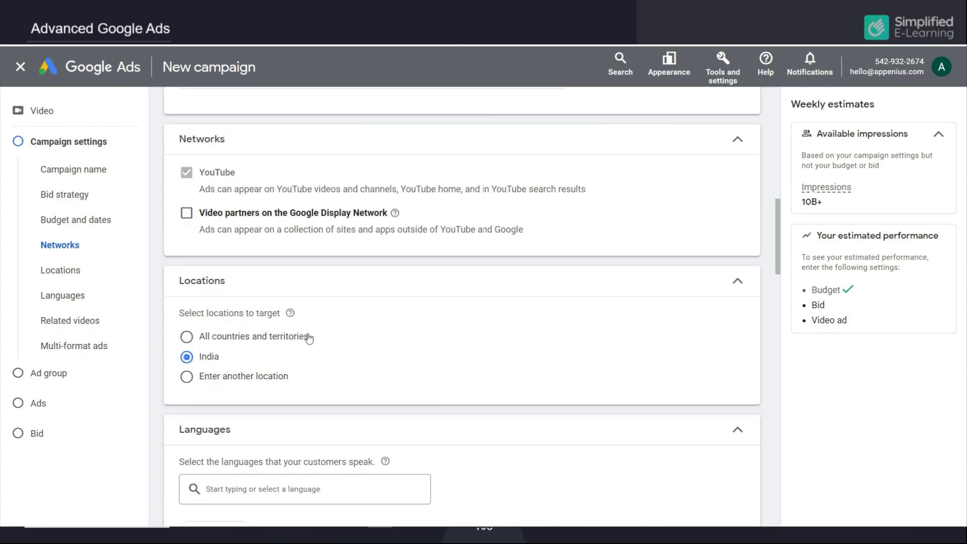
left_click(196, 382)
type("bangalore")
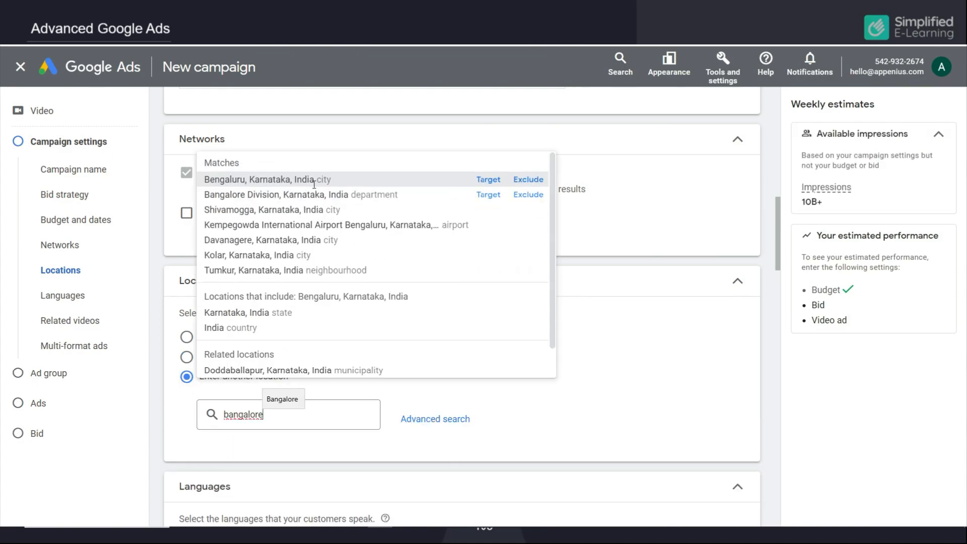
left_click(488, 180)
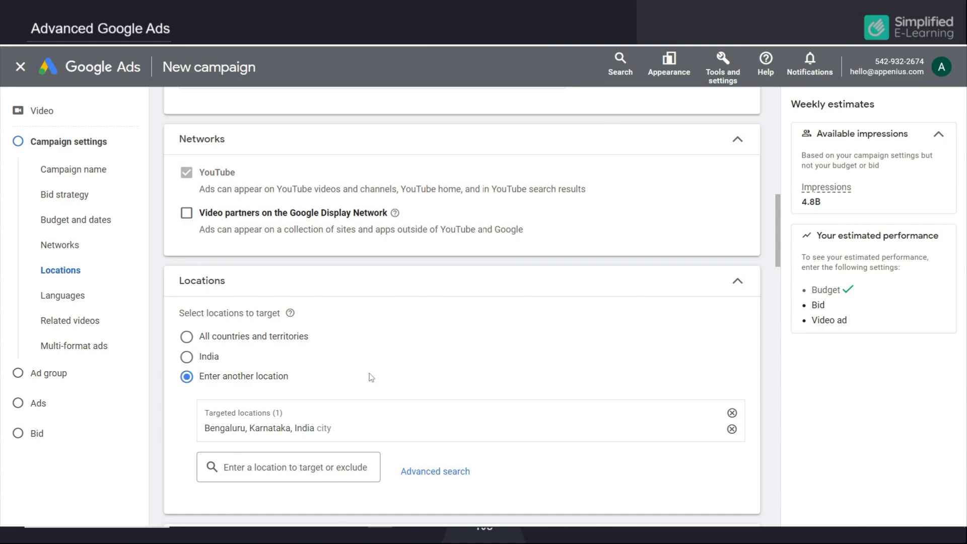
Search related videos for "google ads tamil" and add Simplified E-learning's "How to Run Google Ads for Website Traffic in Tamil".
scroll(369, 378, "down", 4)
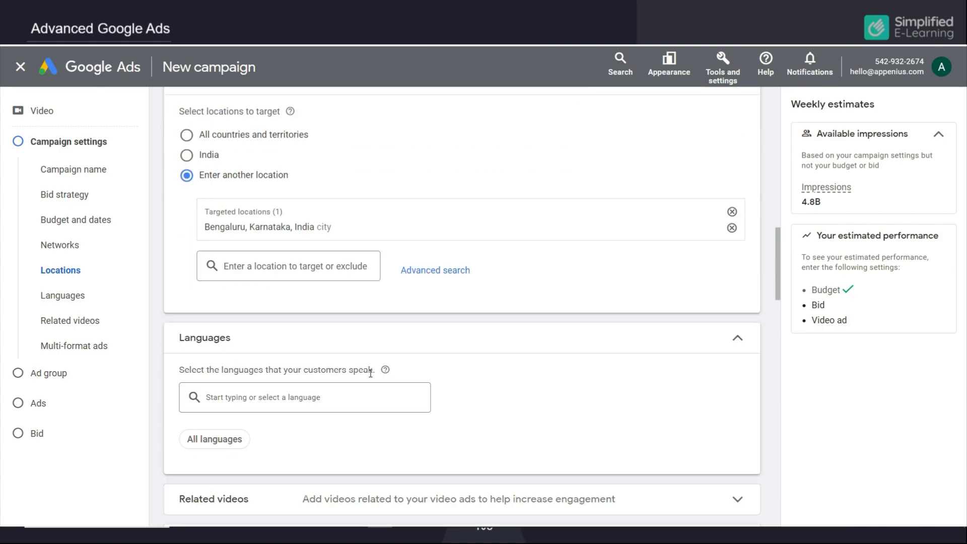
scroll(370, 373, "down", 3)
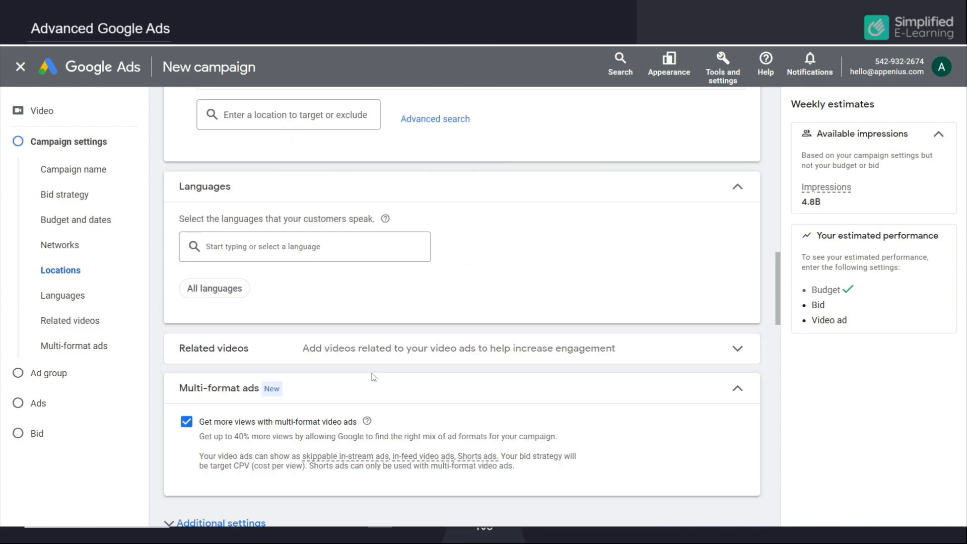
left_click(733, 348)
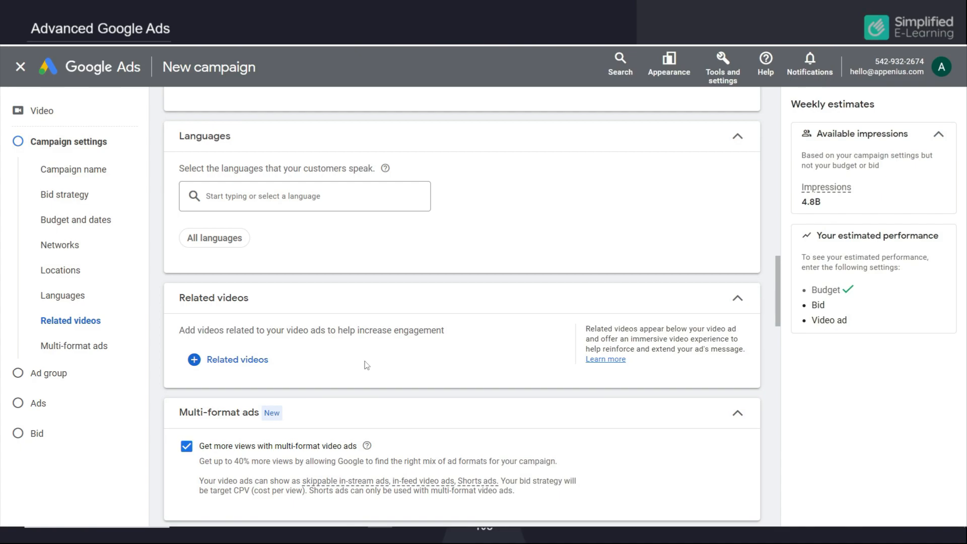
left_click(245, 367)
type("google ads tamil")
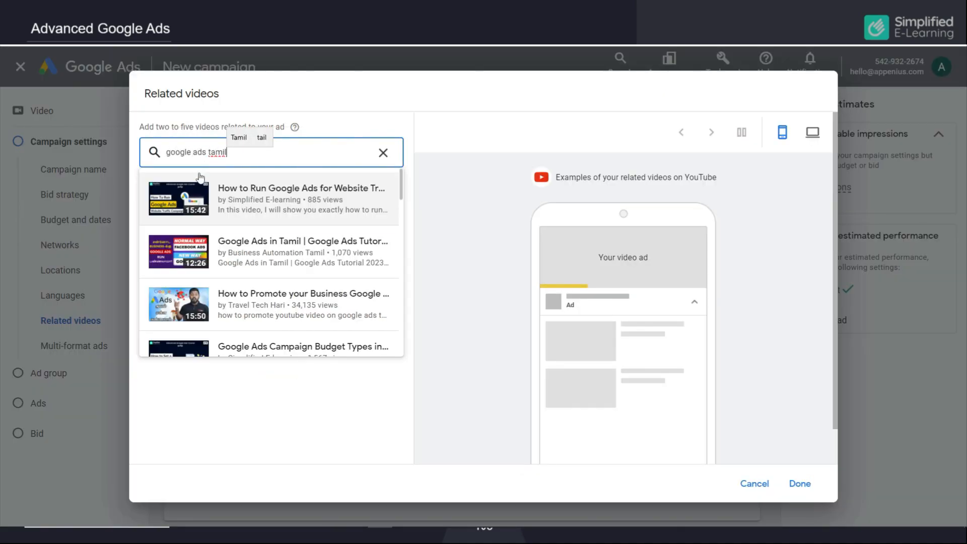
left_click(184, 197)
Search for "seo full course in tamil", add Simplified E-learning's "SEO Full Course in Tamil 2023" video, and save the related videos.
left_click(209, 150)
type("seo full course in tamil")
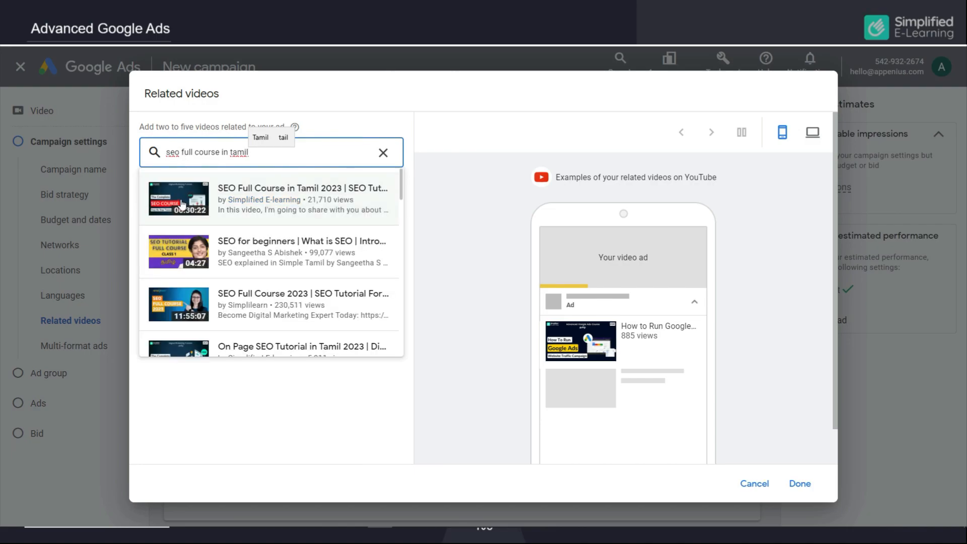
left_click(182, 203)
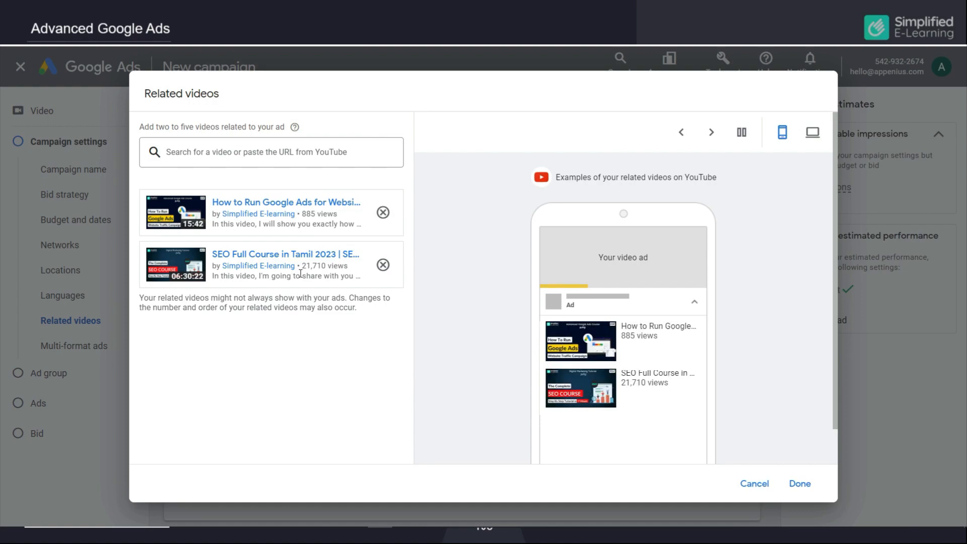
left_click(800, 485)
Expand the additional settings and switch the devices option to specific targeting for devices.
scroll(498, 252, "down", 4)
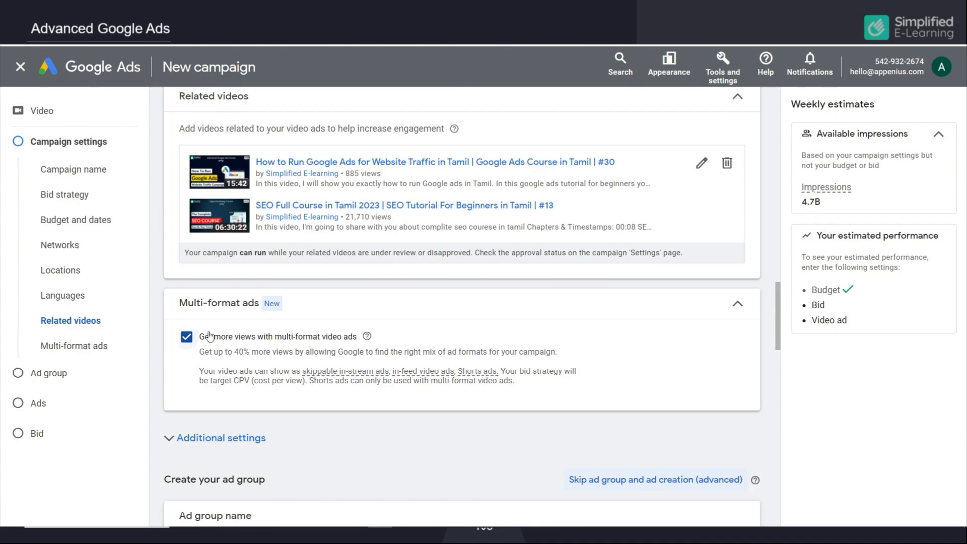
scroll(209, 337, "down", 2)
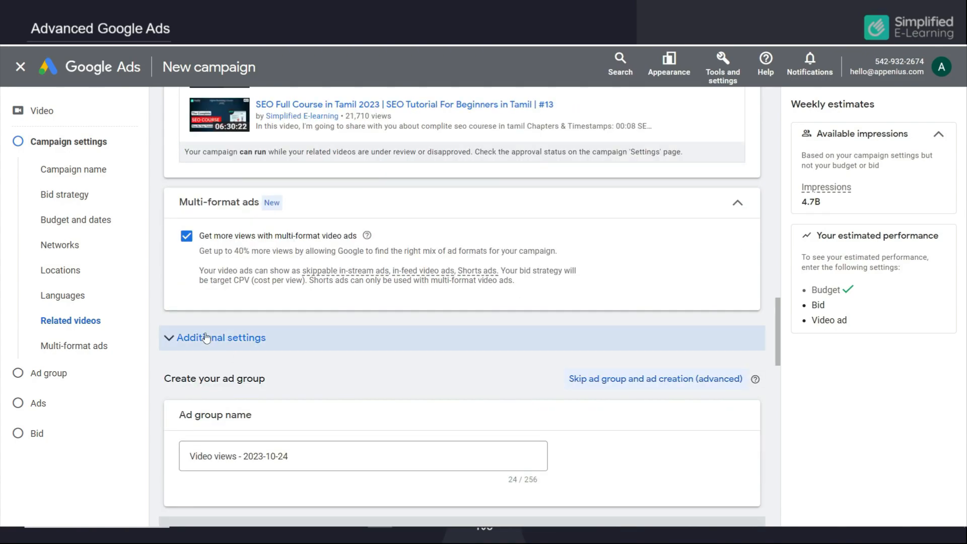
left_click(205, 341)
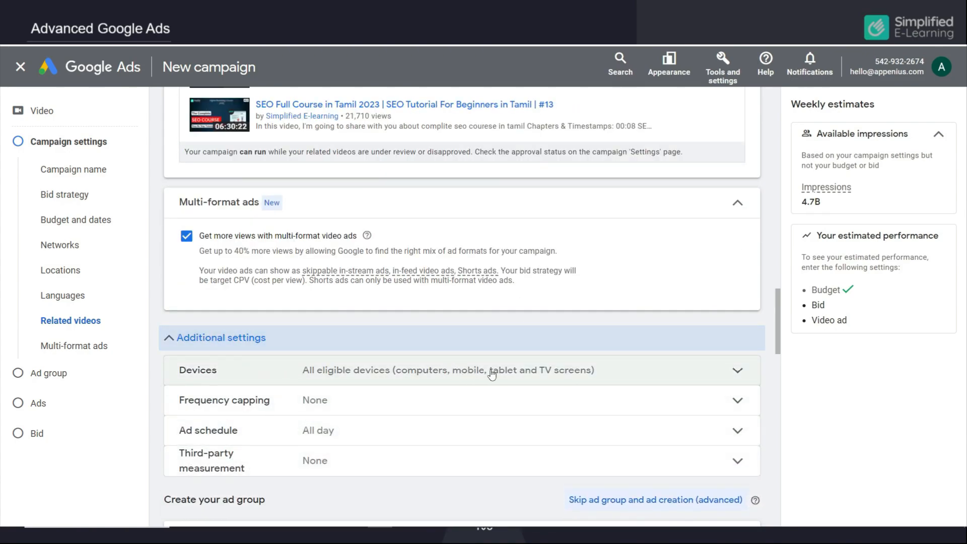
left_click(692, 374)
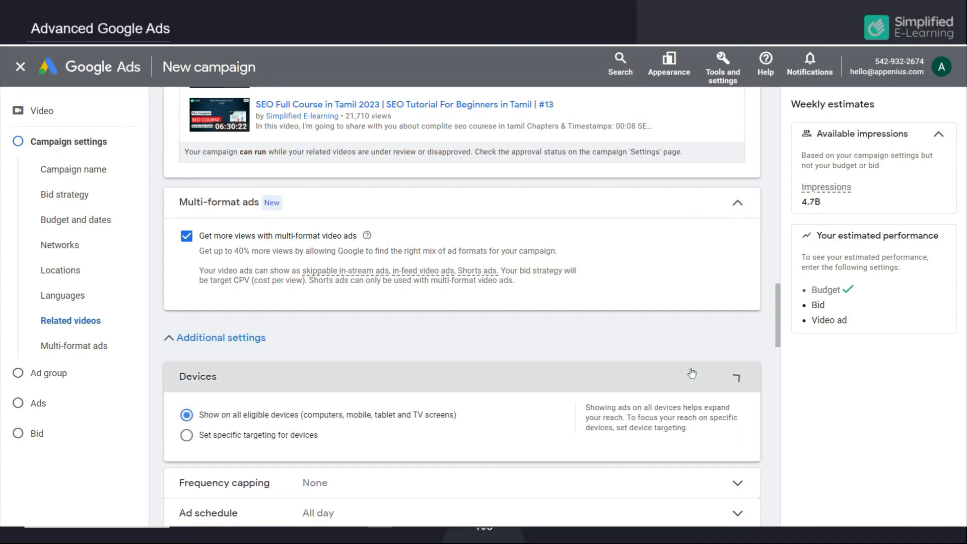
double_click(291, 444)
scroll(302, 444, "down", 2)
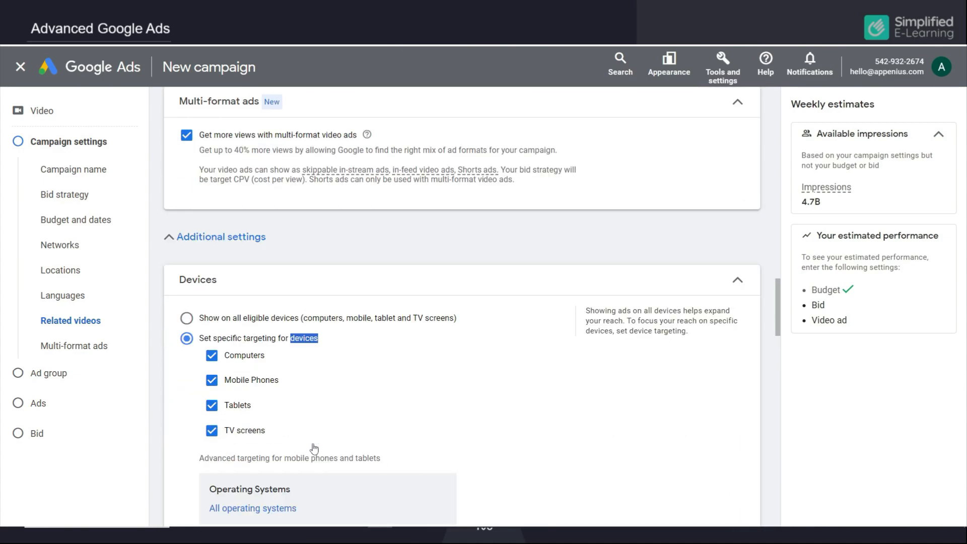
Deselect computers, tablets and TV screens in the device targeting, and select all three again.
left_click(212, 356)
left_click(212, 406)
left_click(213, 432)
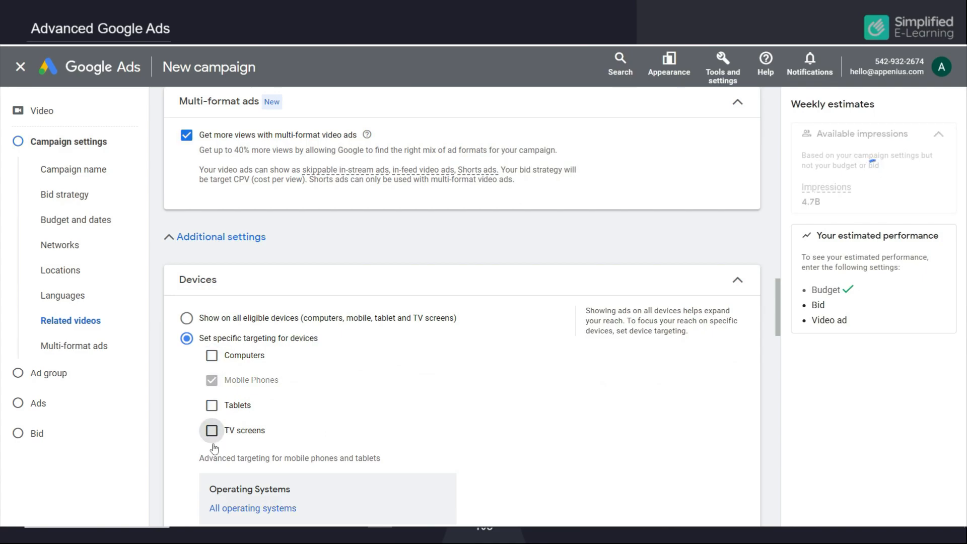
left_click(211, 431)
left_click(212, 406)
left_click(212, 356)
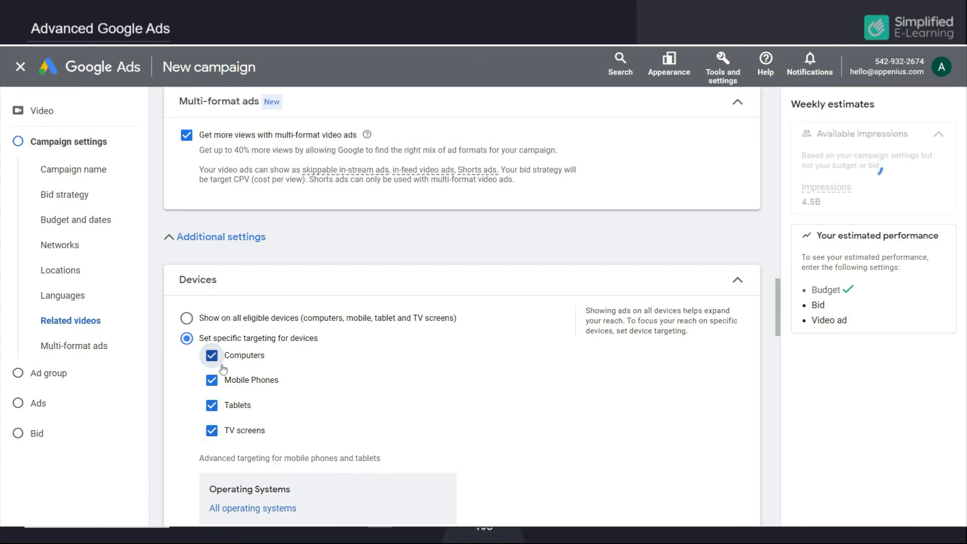
Examine the operating system choices for mobile and tablet targeting and close them without selecting any.
scroll(361, 395, "down", 4)
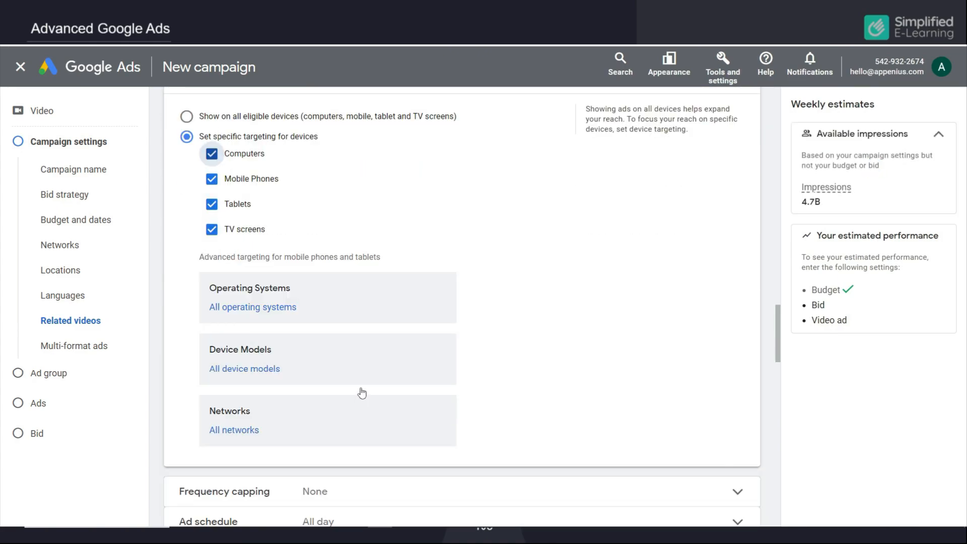
left_click(282, 314)
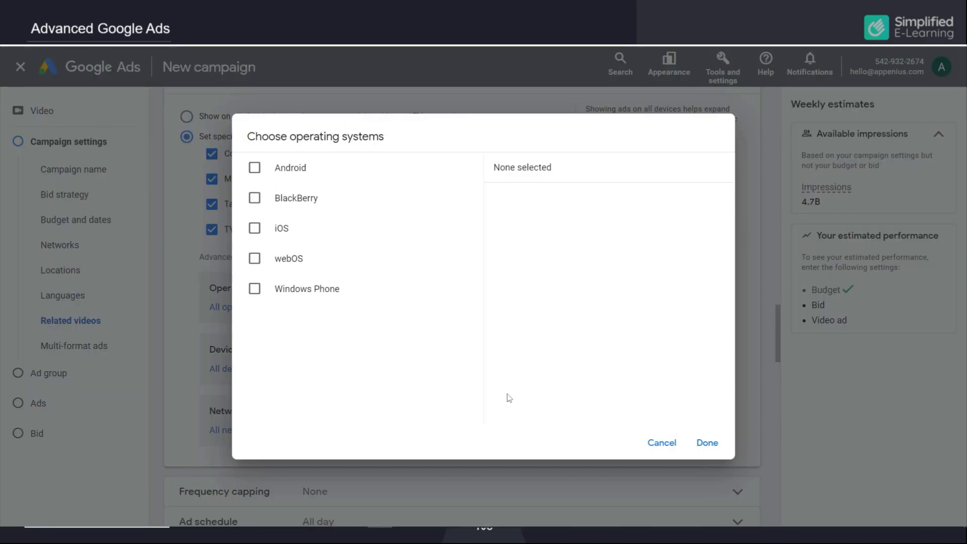
left_click(661, 443)
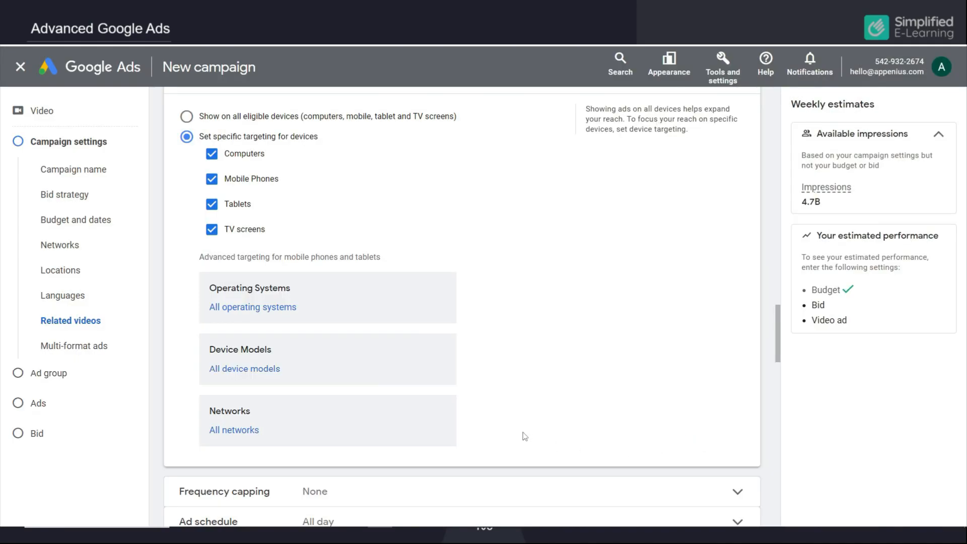
Expand the frequency capping settings and cap the campaign's impression frequency at 10 per day.
scroll(523, 436, "down", 3)
left_click(410, 351)
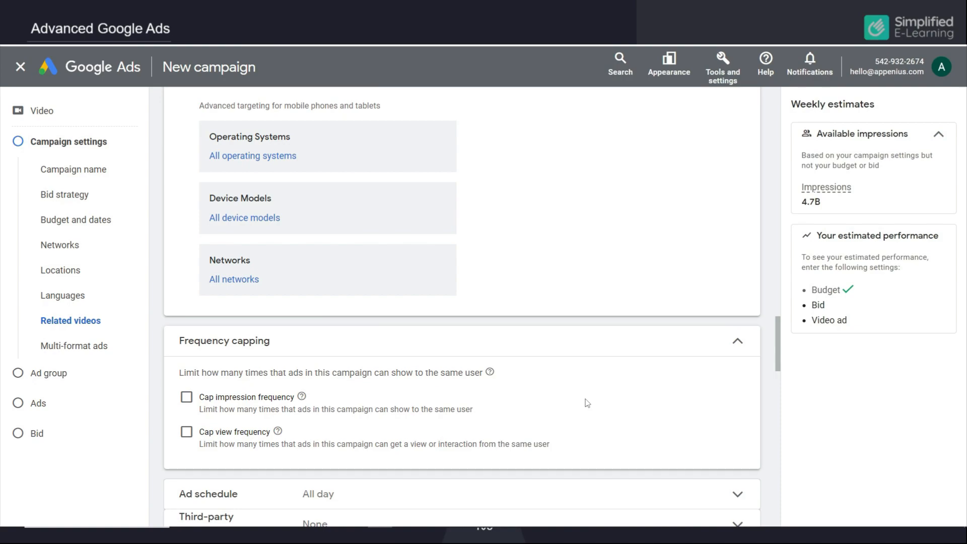
left_click(186, 397)
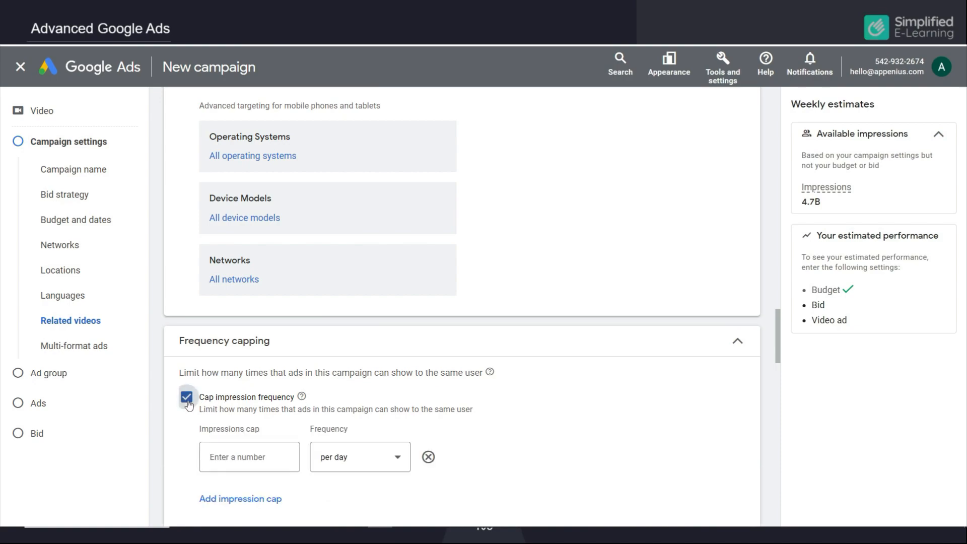
left_click(266, 460)
type("10")
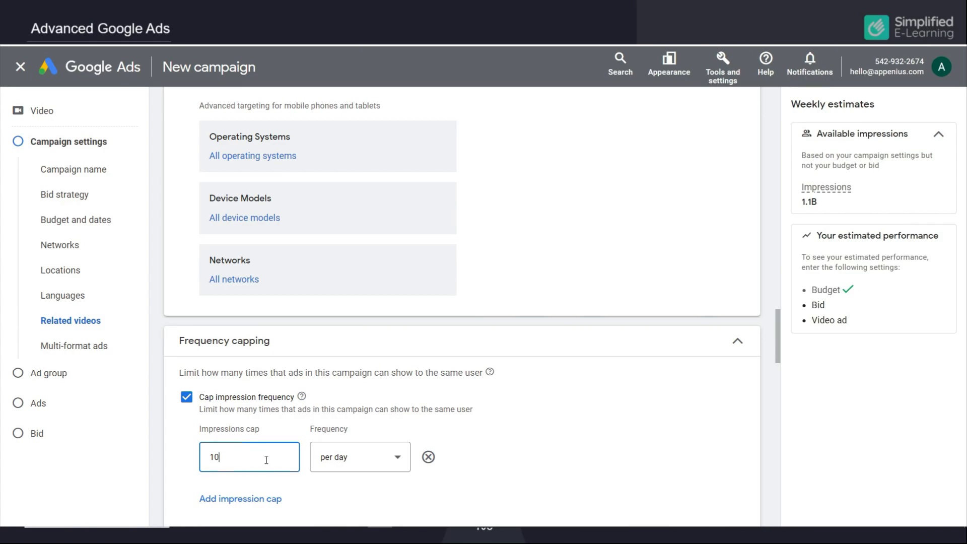
Enable the view frequency cap and set it to 2 views per day.
scroll(353, 457, "down", 1)
left_click(186, 488)
scroll(261, 450, "down", 2)
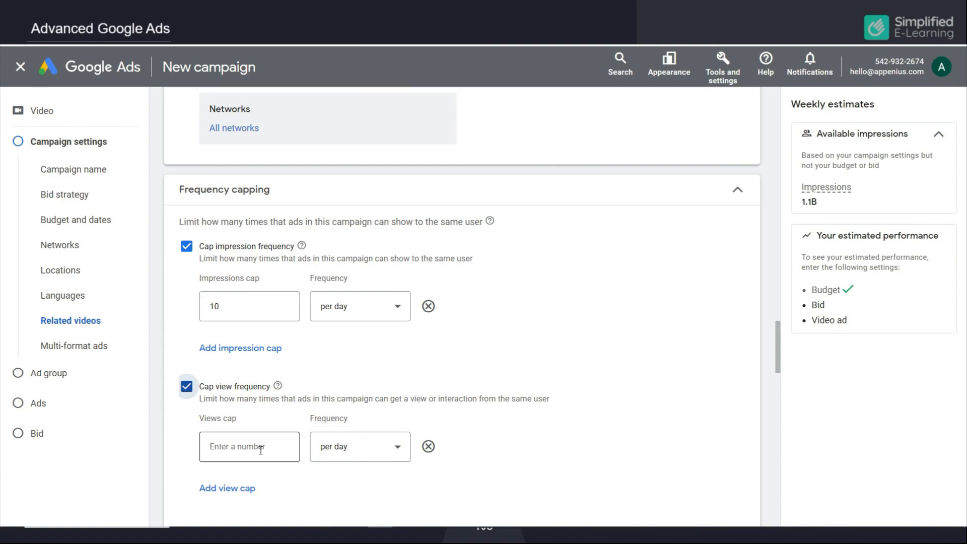
left_click(261, 450)
type("2")
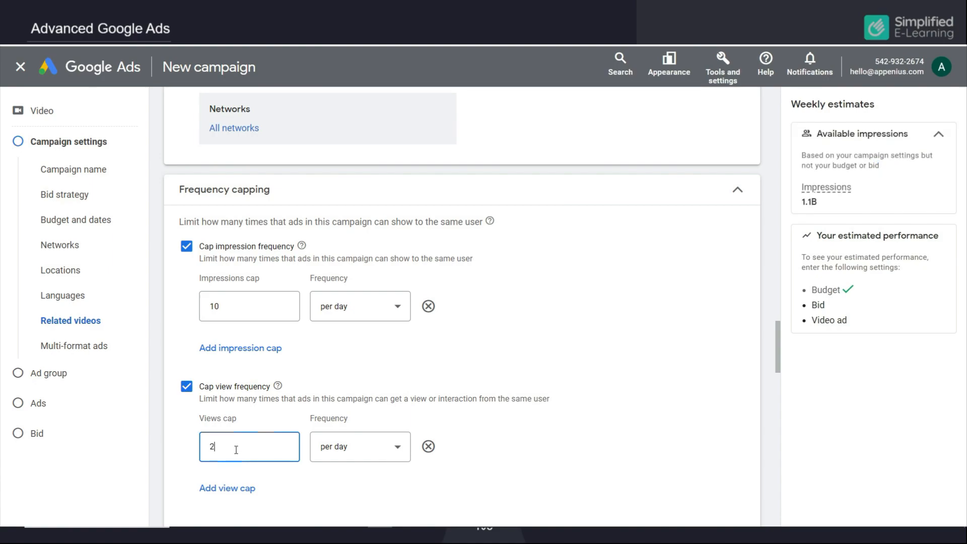
left_click(590, 448)
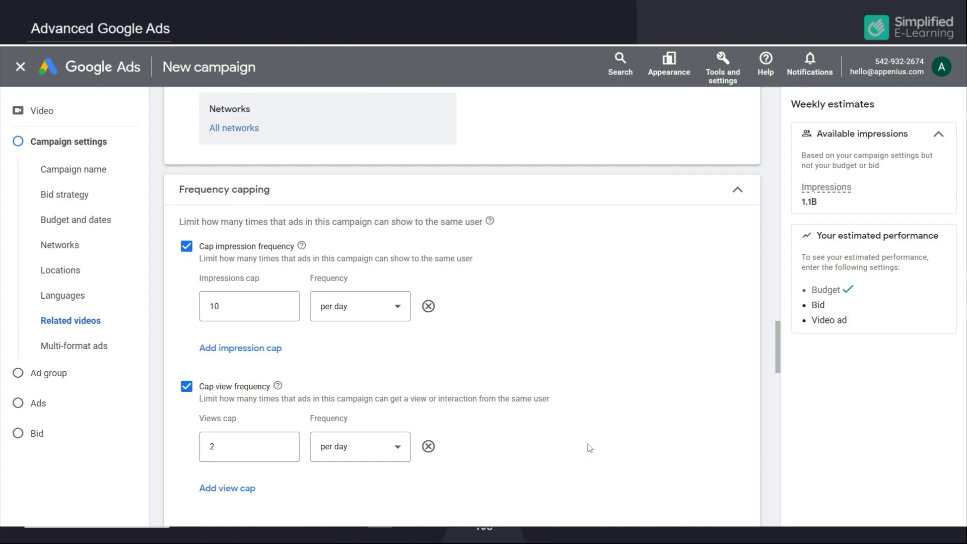
Examine the day choices in the ad schedule and the vendor information under third-party measurement.
scroll(590, 448, "down", 4)
left_click(579, 401)
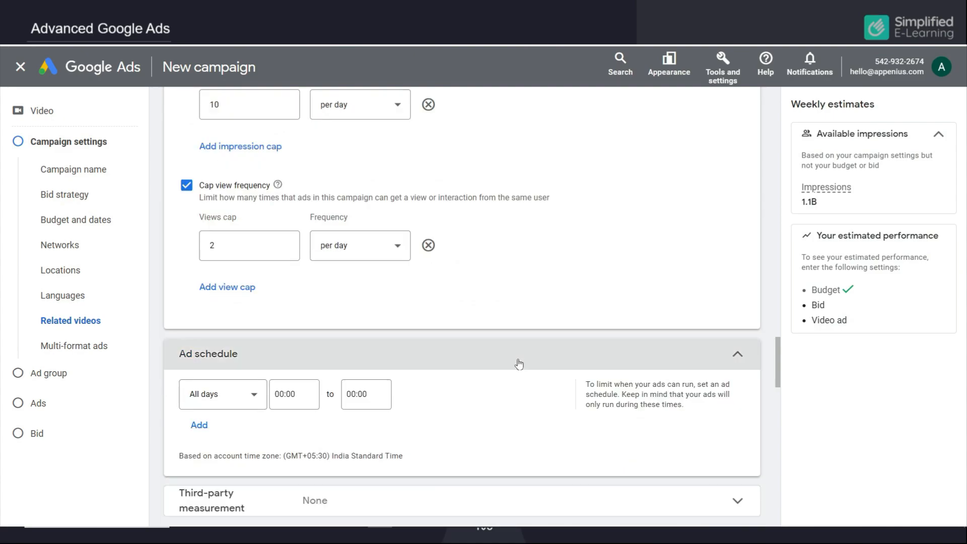
left_click(248, 297)
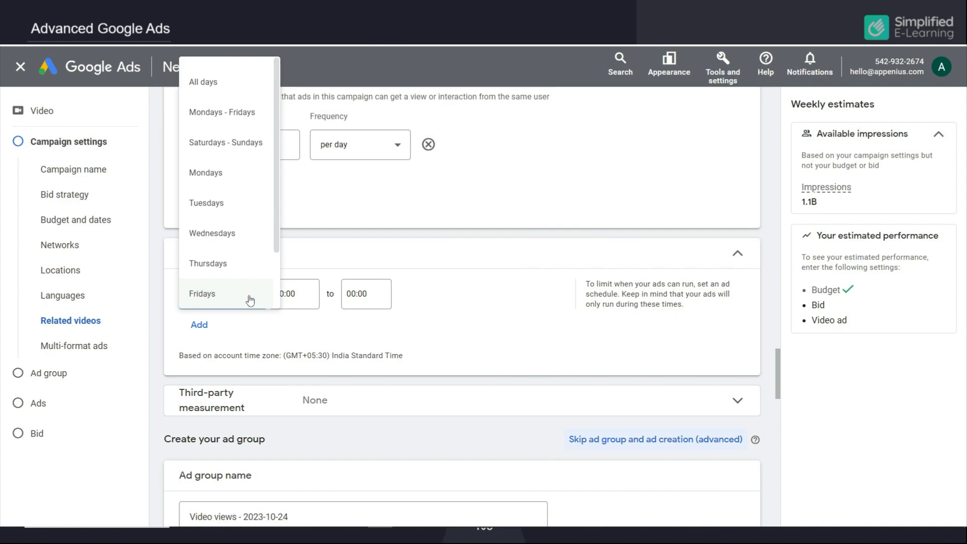
left_click(408, 318)
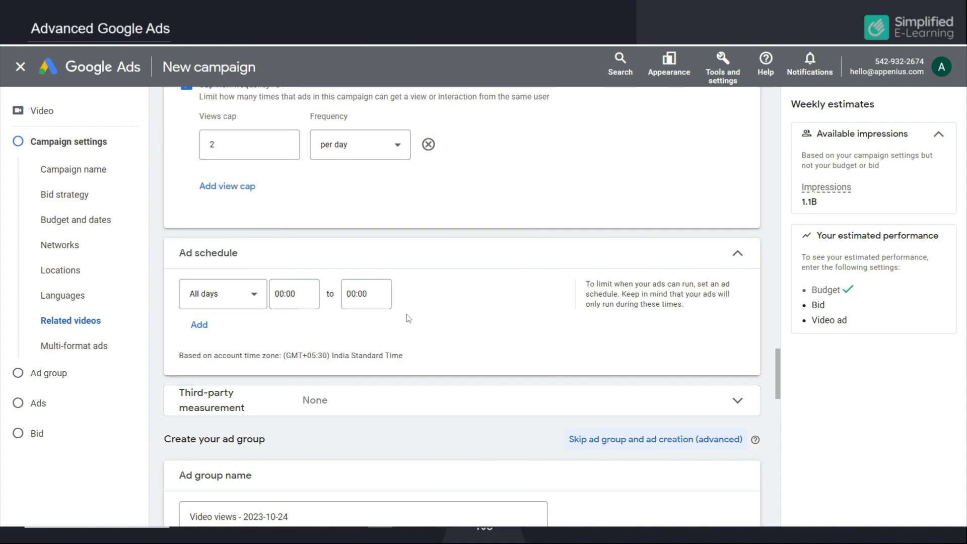
left_click(738, 400)
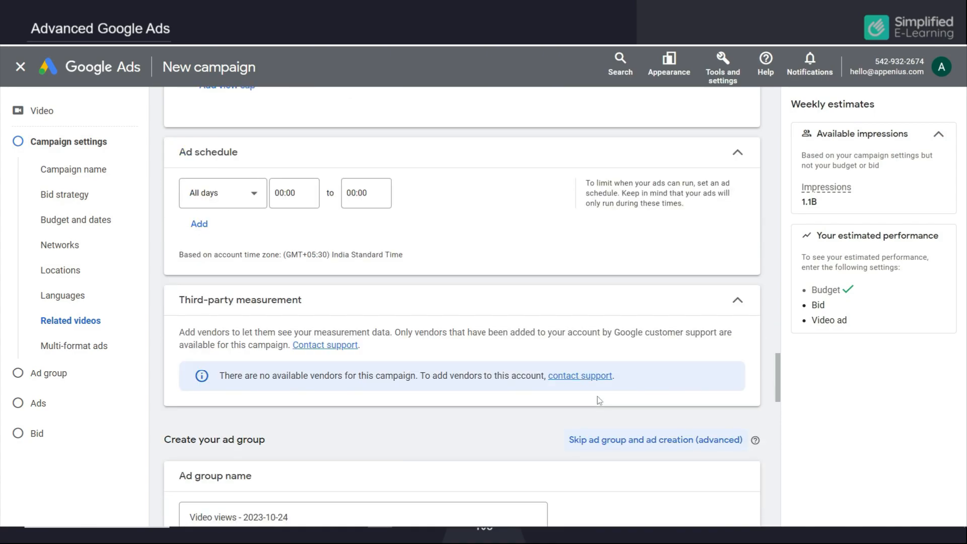
left_click(738, 301)
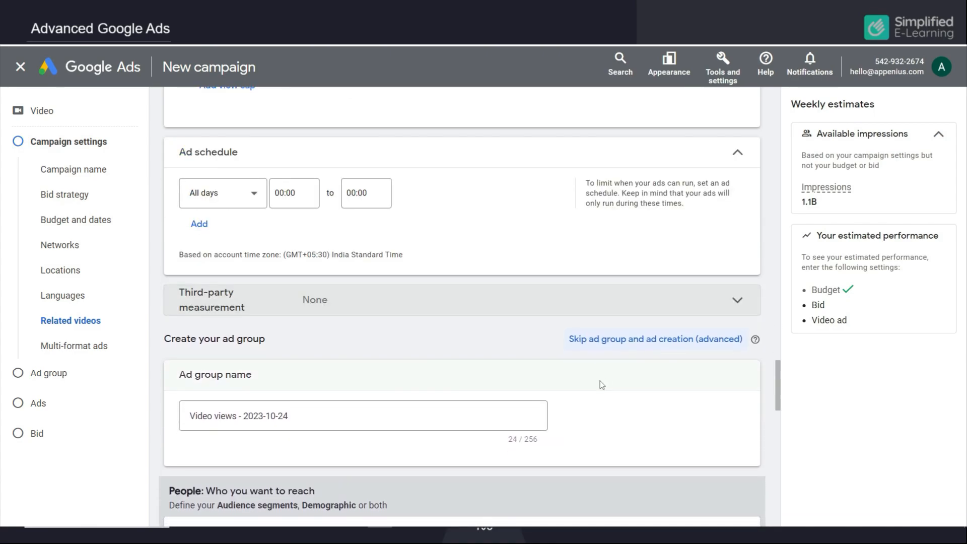
Shorten the ad group name to "Video views - 2023".
scroll(603, 386, "down", 1)
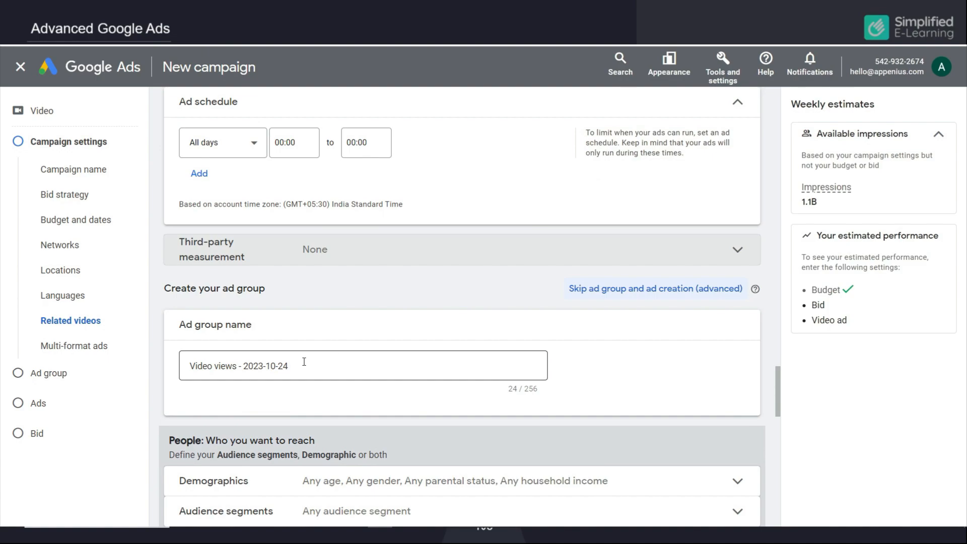
left_click_drag(304, 365, 266, 363)
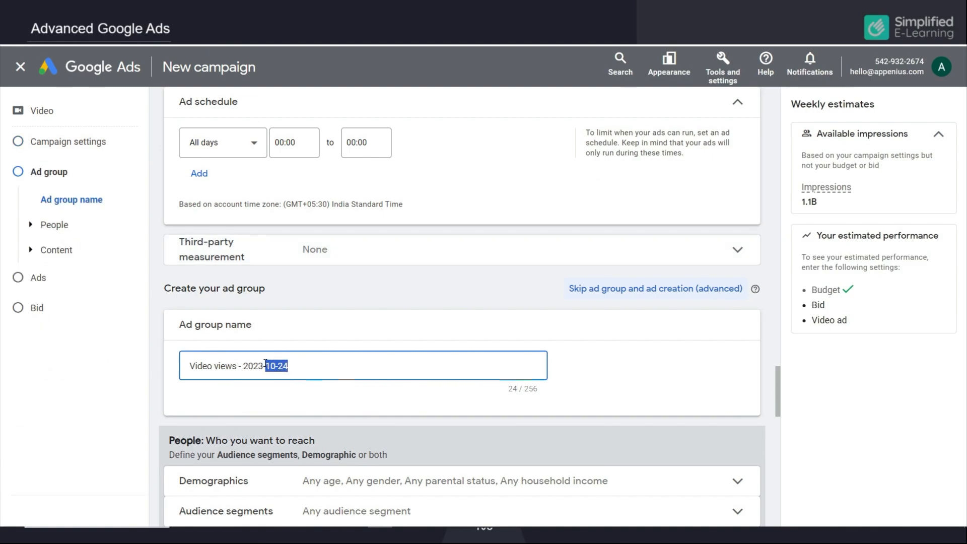
key("BackSpace")
Exclude unknown gender and the age groups 55 - 64, 65+ and Unknown from the ad group's demographic targeting.
scroll(539, 330, "down", 3)
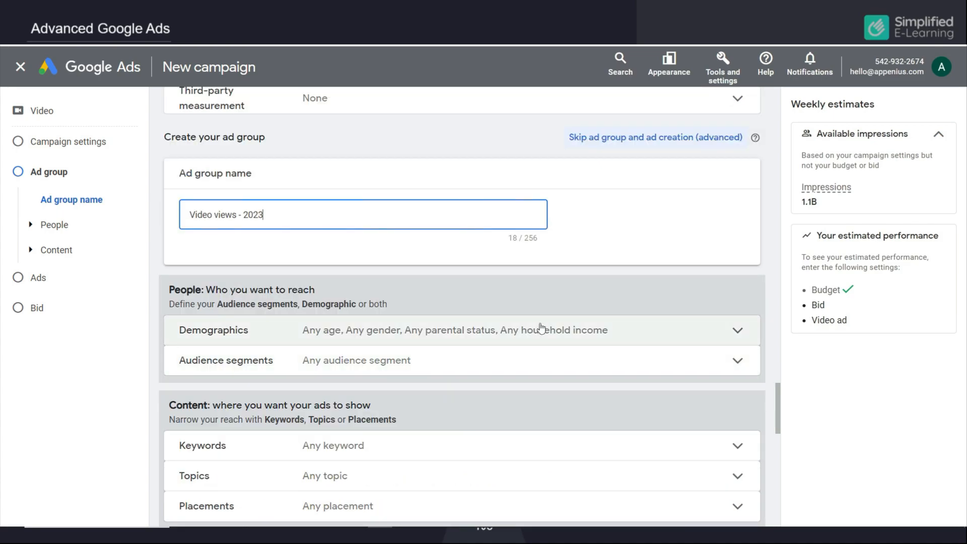
left_click(687, 333)
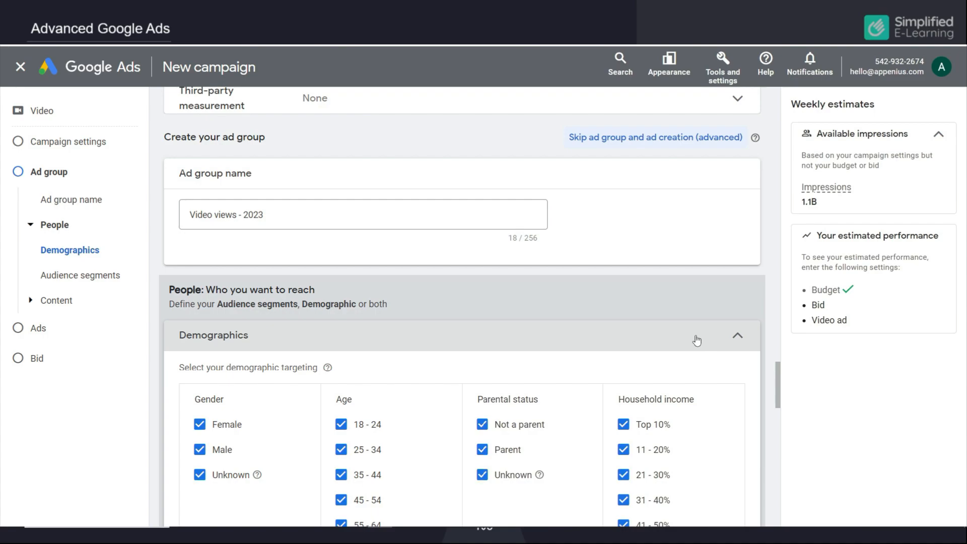
left_click(200, 475)
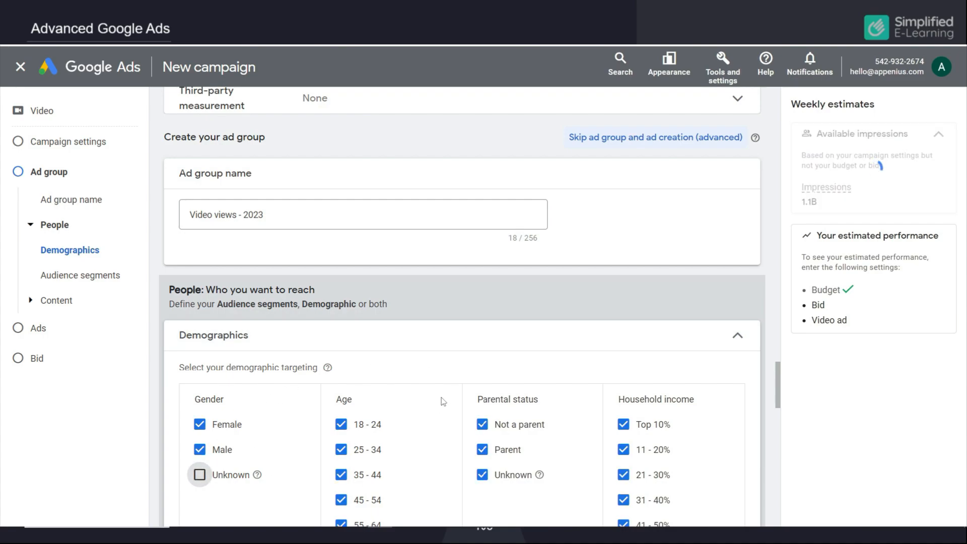
scroll(443, 391, "down", 2)
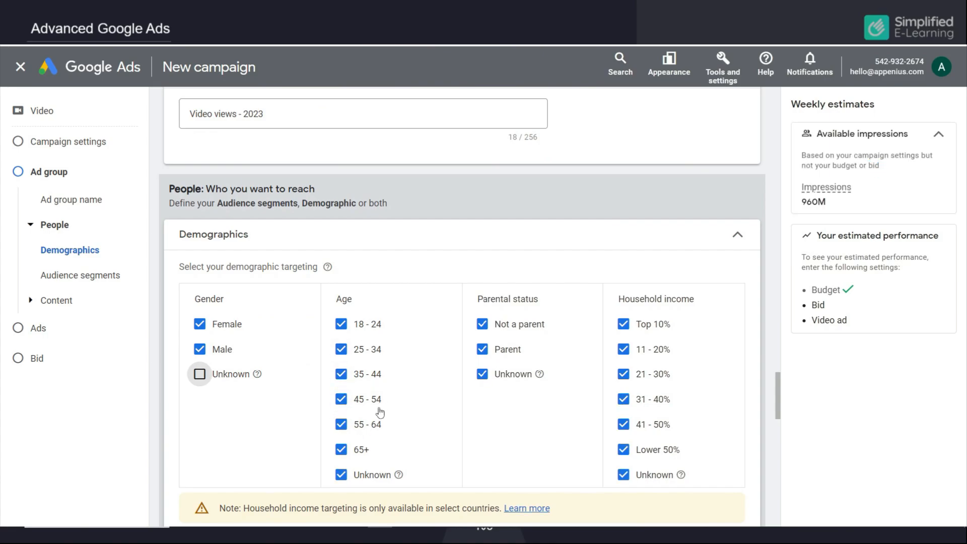
left_click(341, 424)
left_click(341, 449)
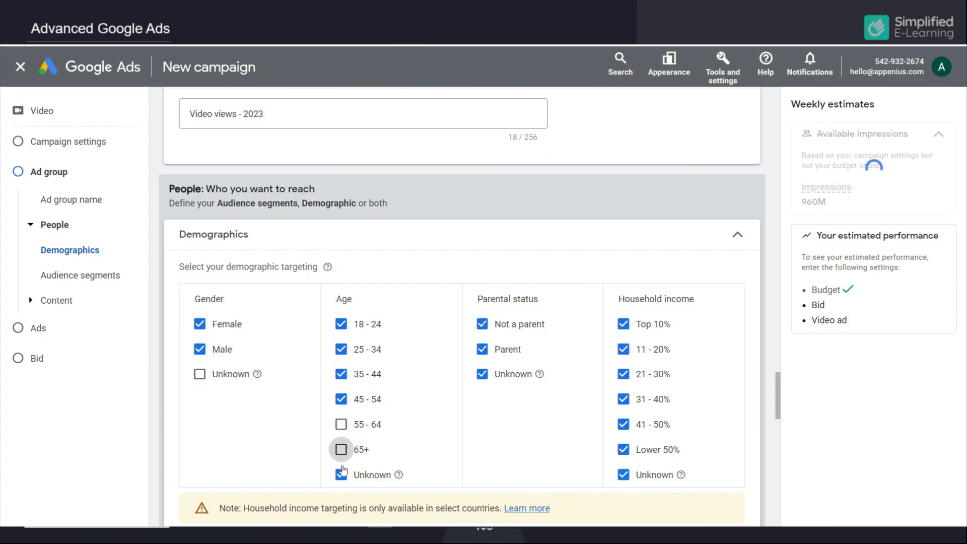
left_click(341, 474)
Expand the audience segments and browse the available segment categories, from detailed demographics to custom segments.
scroll(544, 414, "down", 4)
scroll(543, 416, "down", 1)
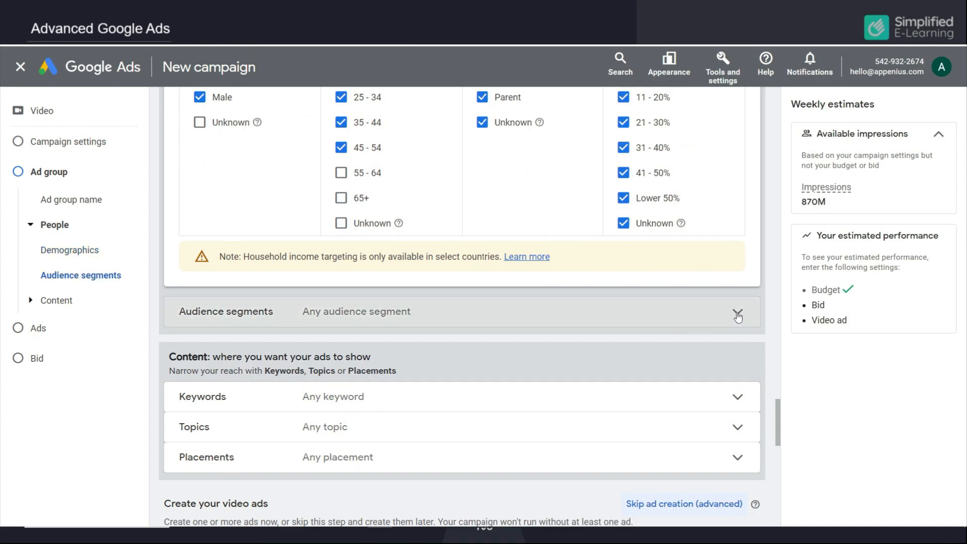
left_click(738, 313)
left_click(268, 377)
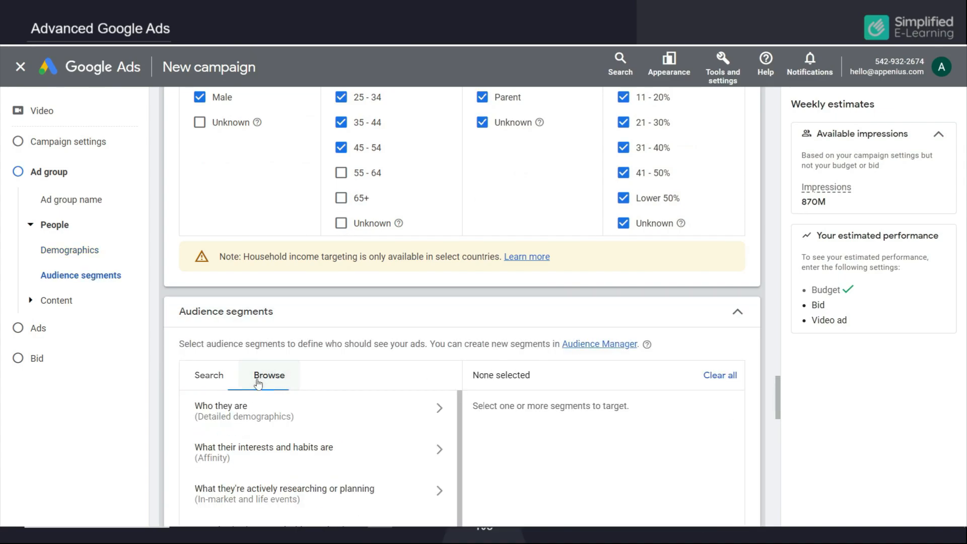
scroll(319, 436, "down", 1)
scroll(320, 436, "down", 3)
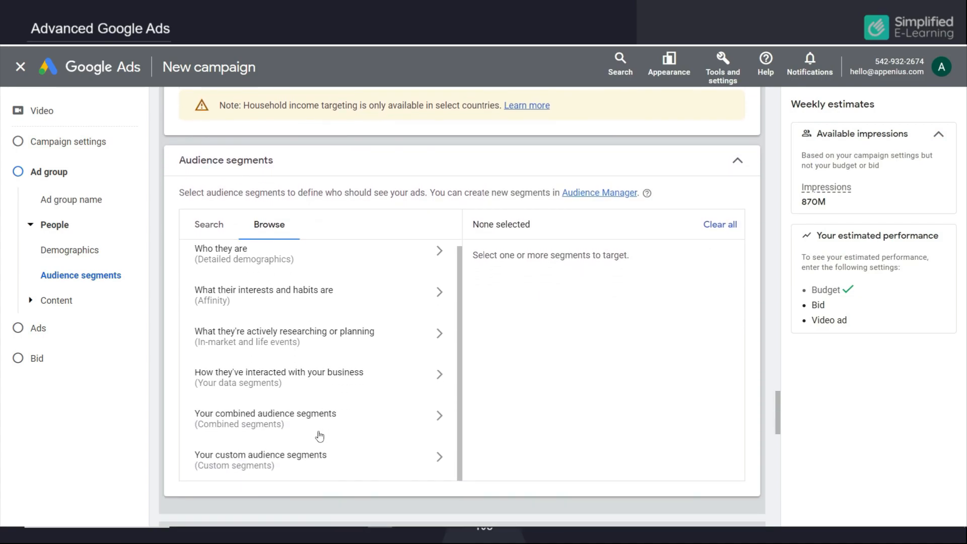
scroll(320, 437, "up", 1)
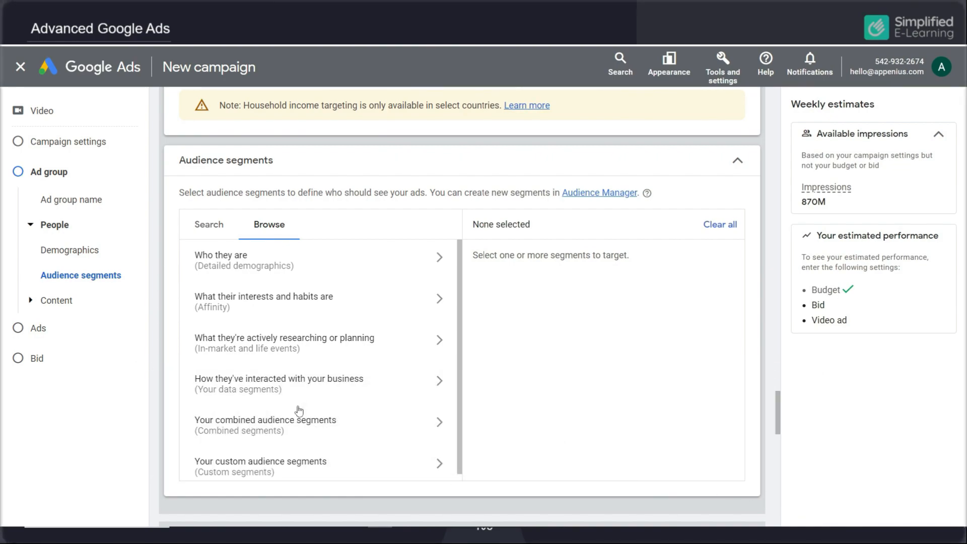
Expand the keyword targeting for the ad group's content and place the cursor in the keyword entry box.
scroll(601, 433, "down", 4)
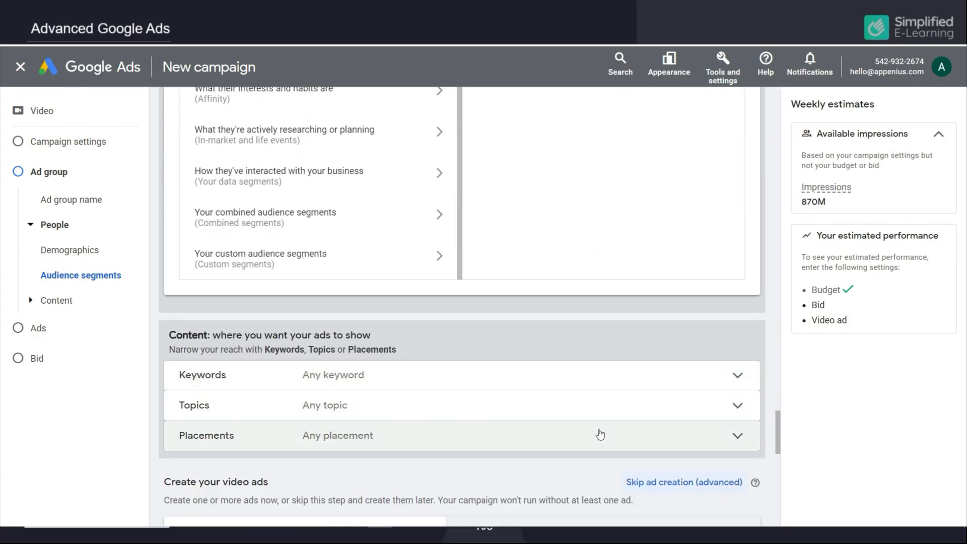
left_click(578, 380)
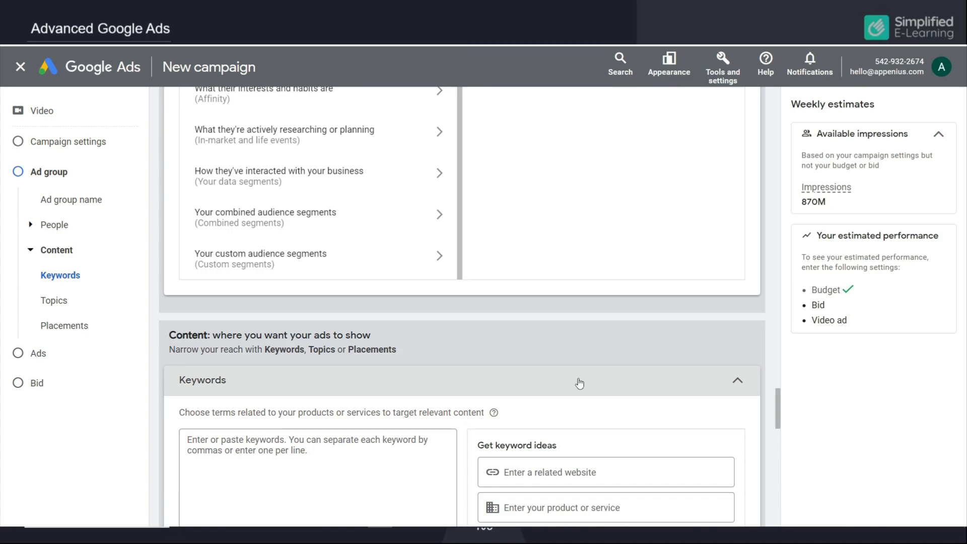
scroll(579, 383, "down", 3)
left_click(344, 329)
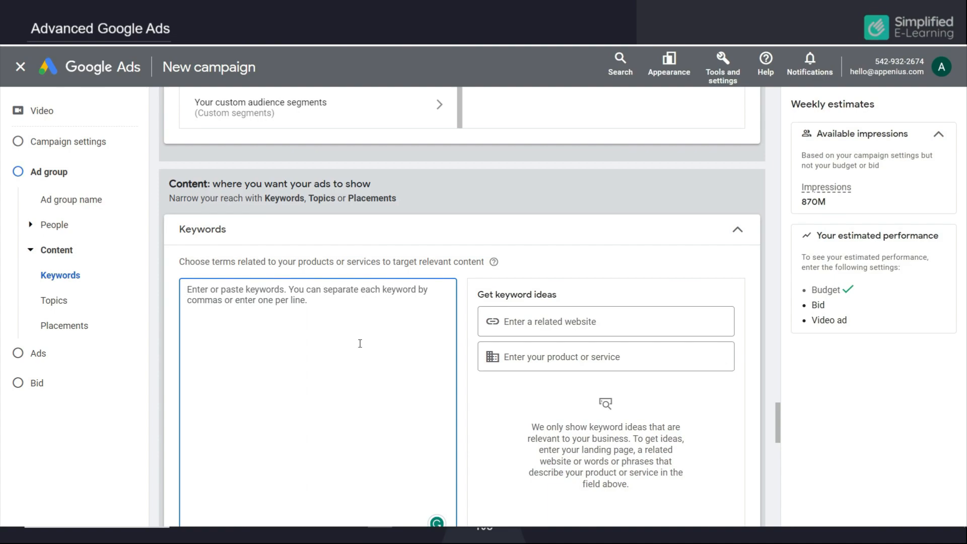
Examine the topic categories available for content targeting and collapse the topics section without selecting any.
scroll(533, 357, "down", 1)
scroll(534, 356, "down", 5)
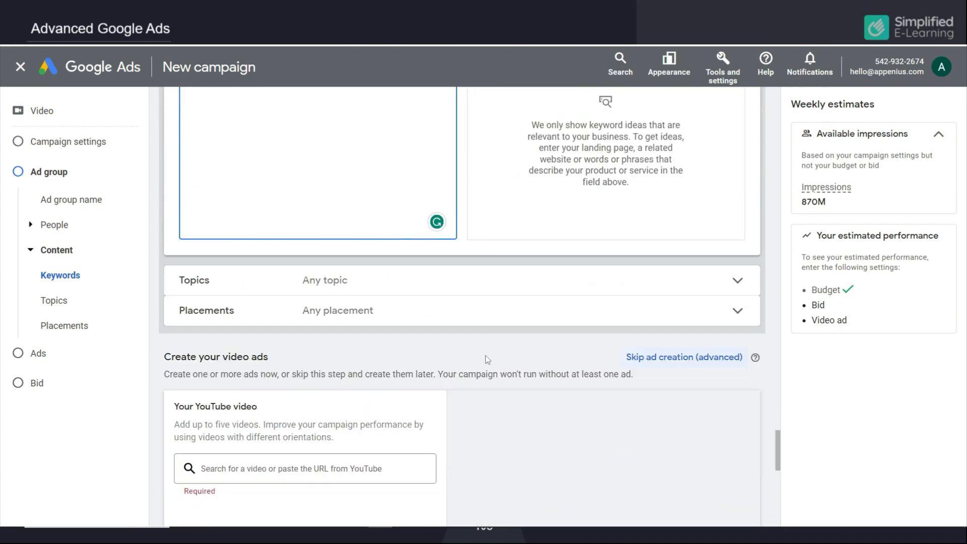
left_click(389, 290)
scroll(386, 322, "down", 1)
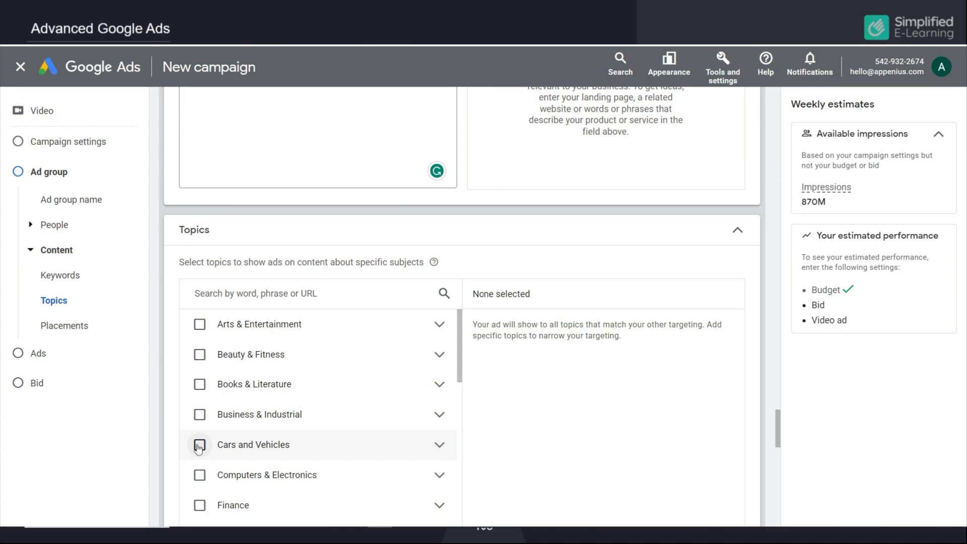
scroll(297, 423, "up", 1)
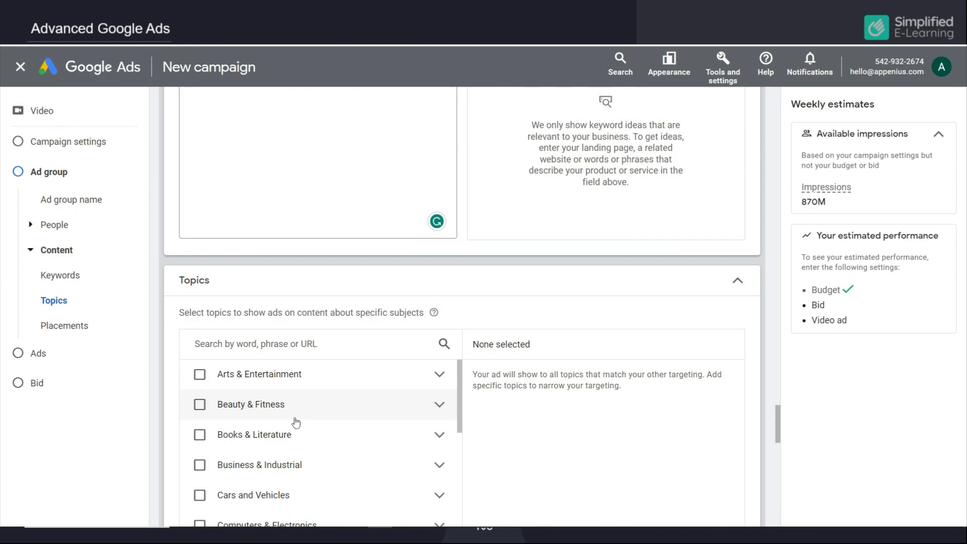
left_click(735, 293)
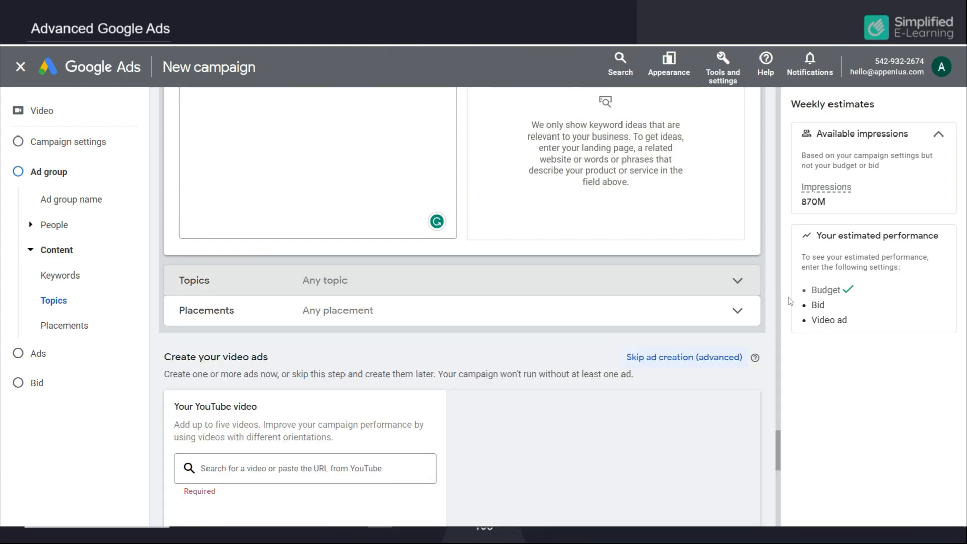
Search the YouTube channel placements for "Simplified-E-learning" and add the Simplified E-learning channel as a placement.
left_click(733, 316)
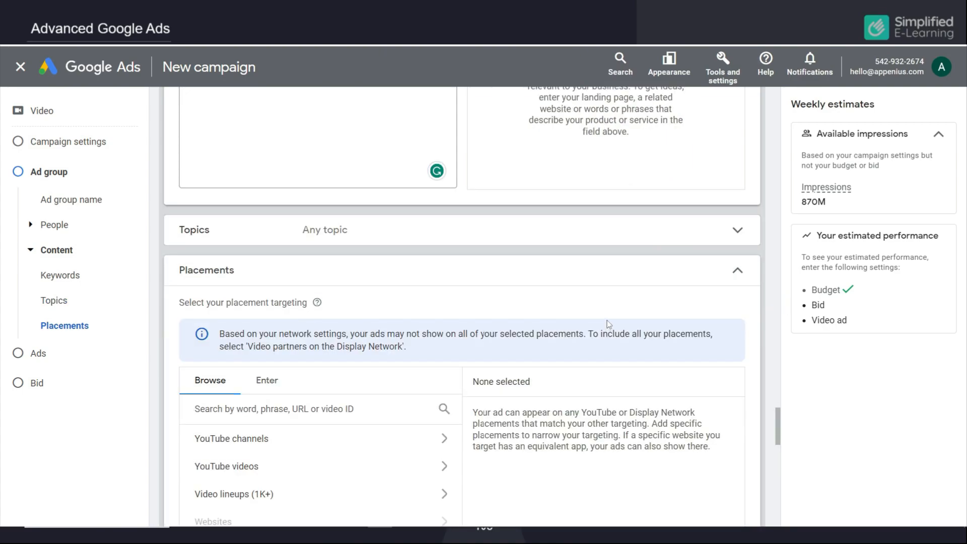
scroll(609, 325, "down", 2)
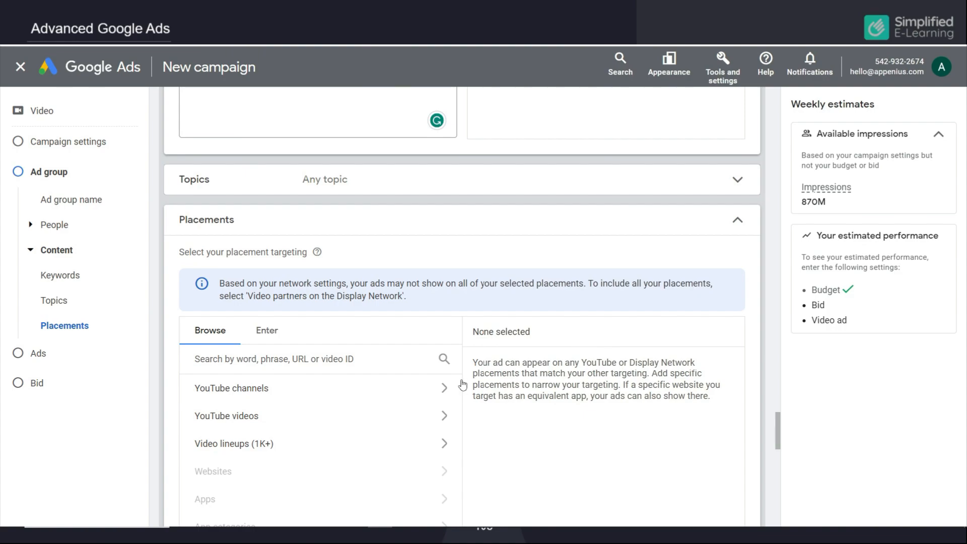
left_click(351, 398)
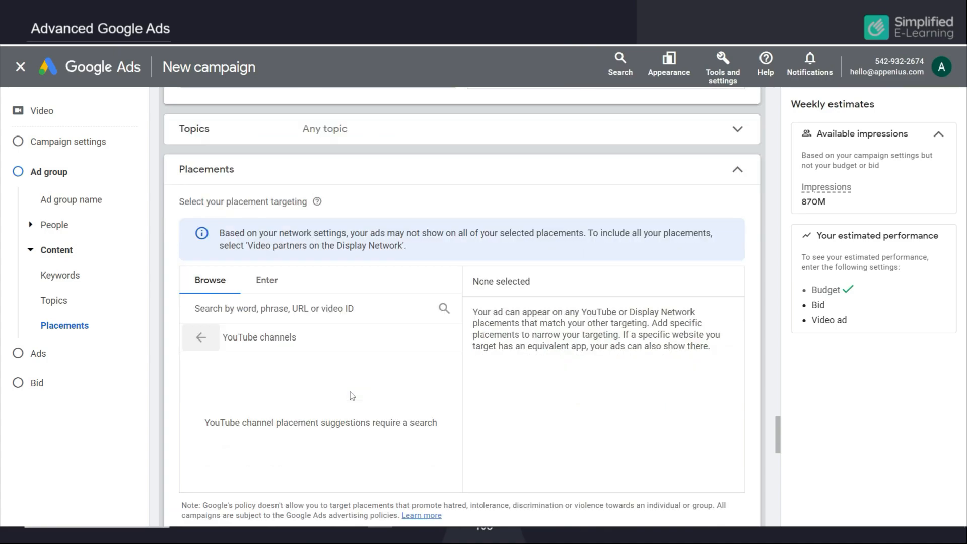
scroll(351, 398, "down", 2)
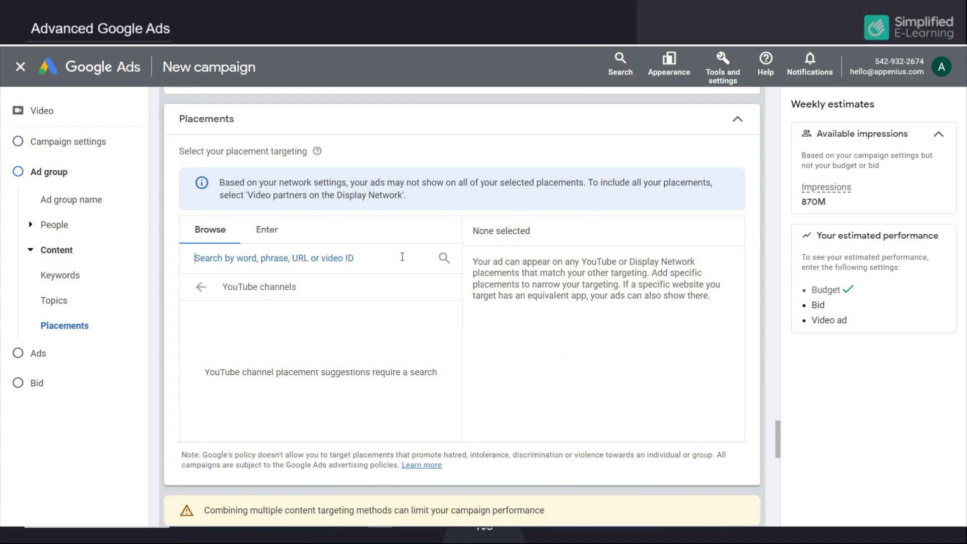
type("Simplified-E-learning")
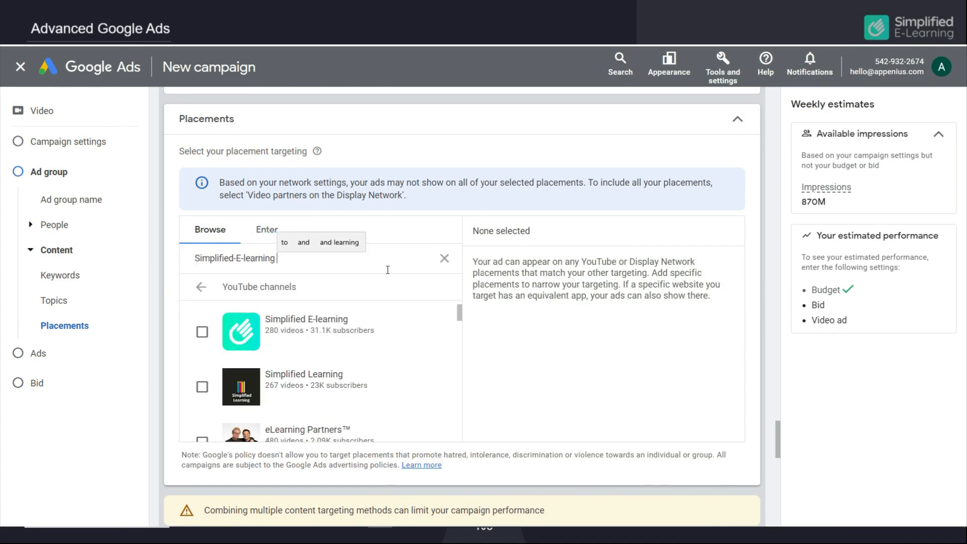
left_click(202, 332)
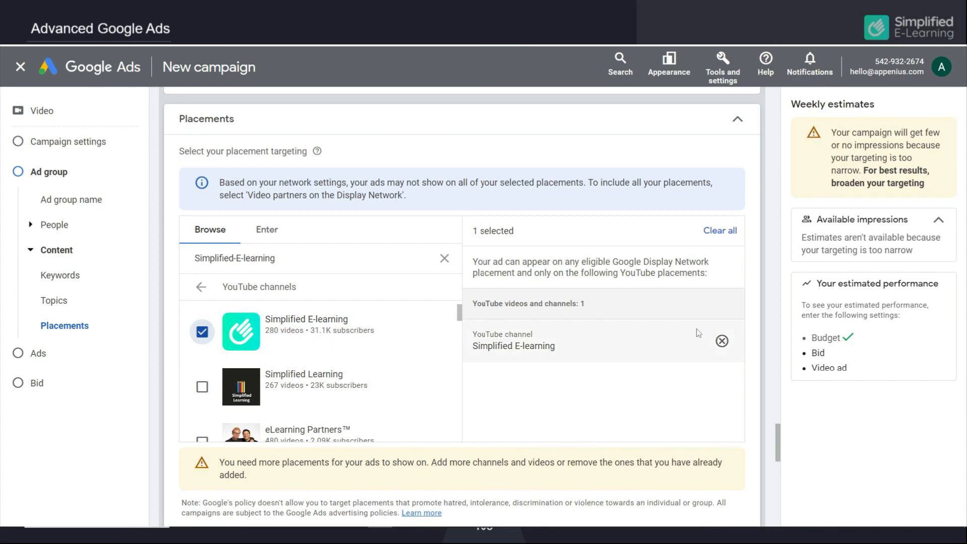
Remove the Simplified E-learning channel from the selected placements and collapse the placements section.
left_click(722, 341)
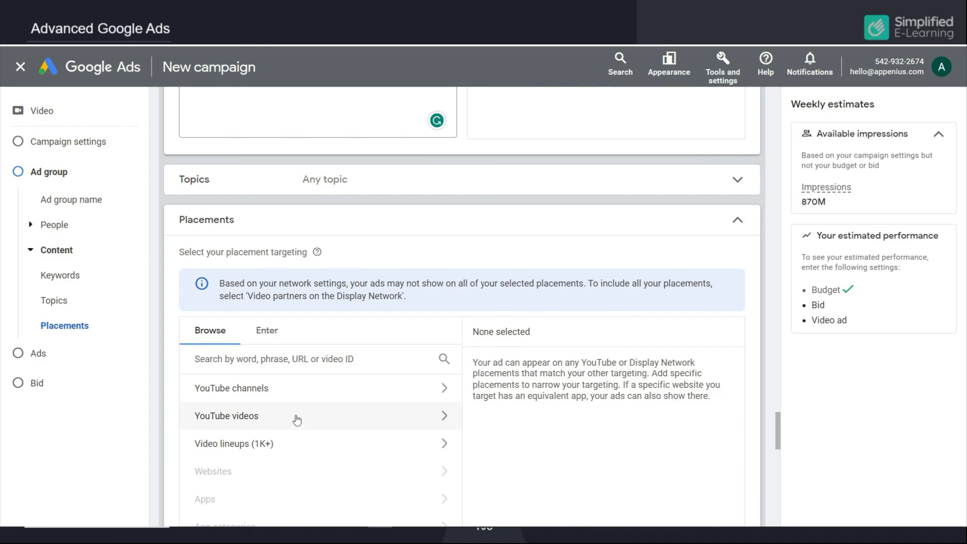
left_click(738, 223)
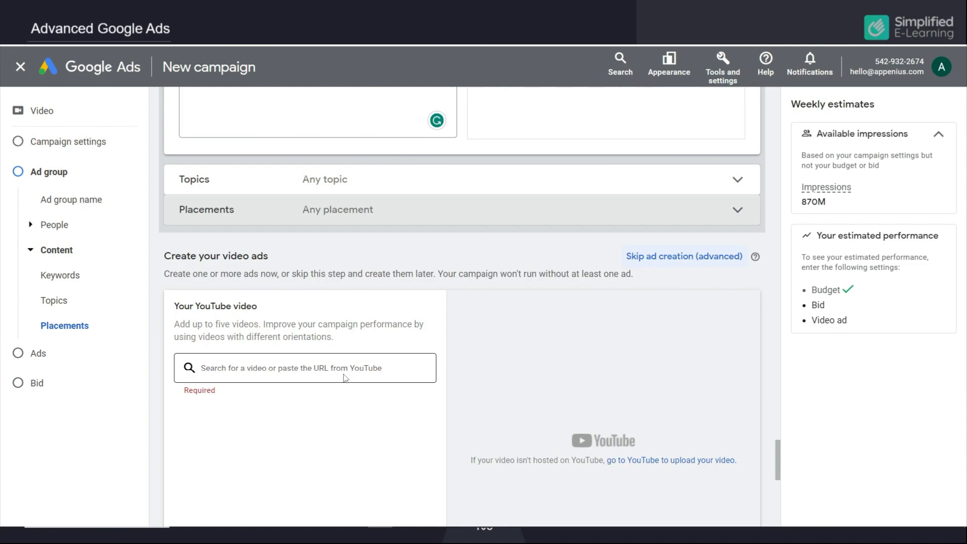
Find a YouTube video for the ad with "google ads in tamil" and add Simplified E-learning's "How to Run Google Ads" video.
left_click(345, 373)
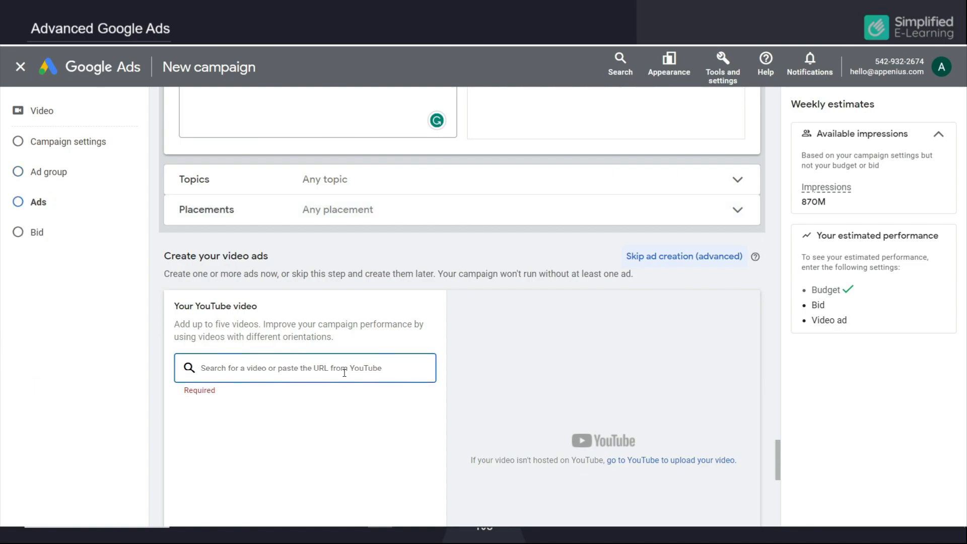
type("google ads in tamil")
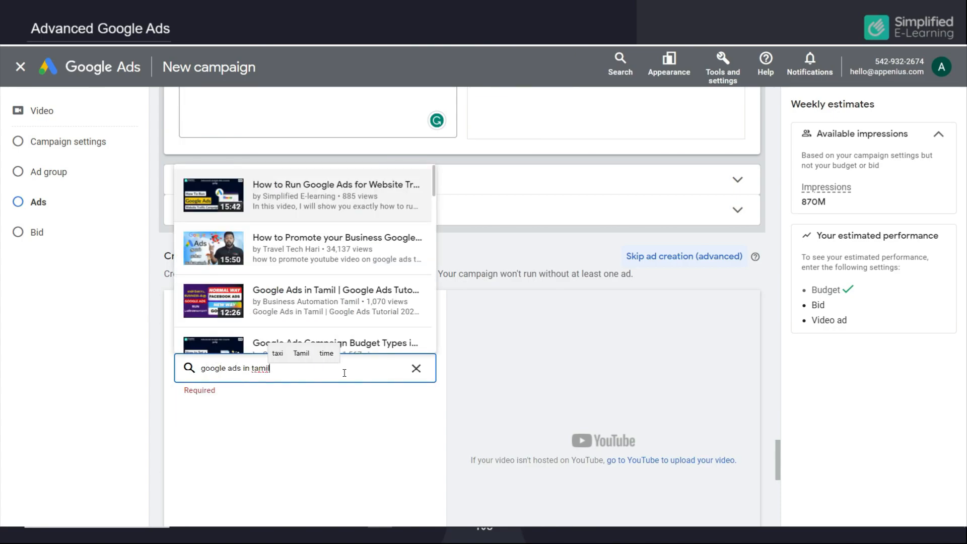
left_click(215, 196)
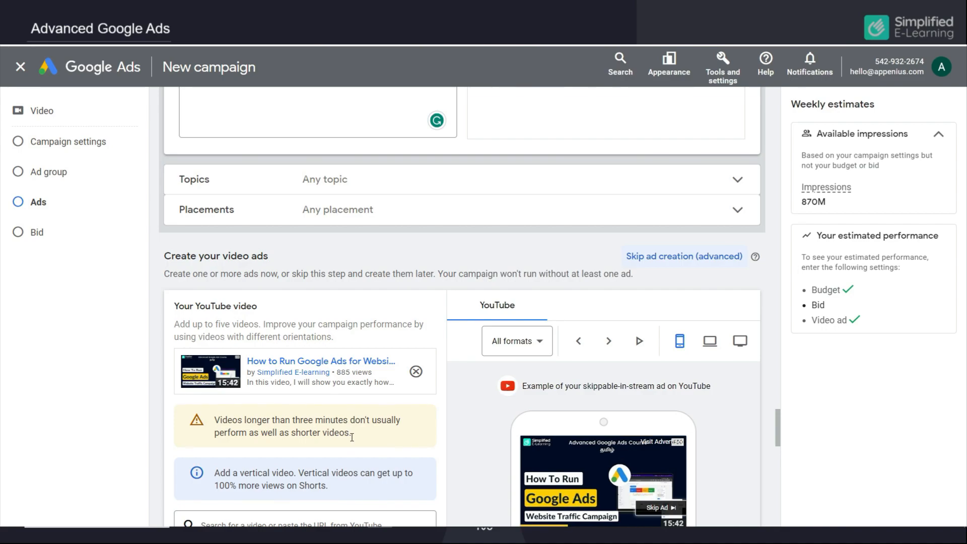
Search for "linkedin ads in tamil" and add Simplified E-learning's "How to Create LinkedIn Ads in Tamil" as the second ad video.
scroll(348, 441, "down", 1)
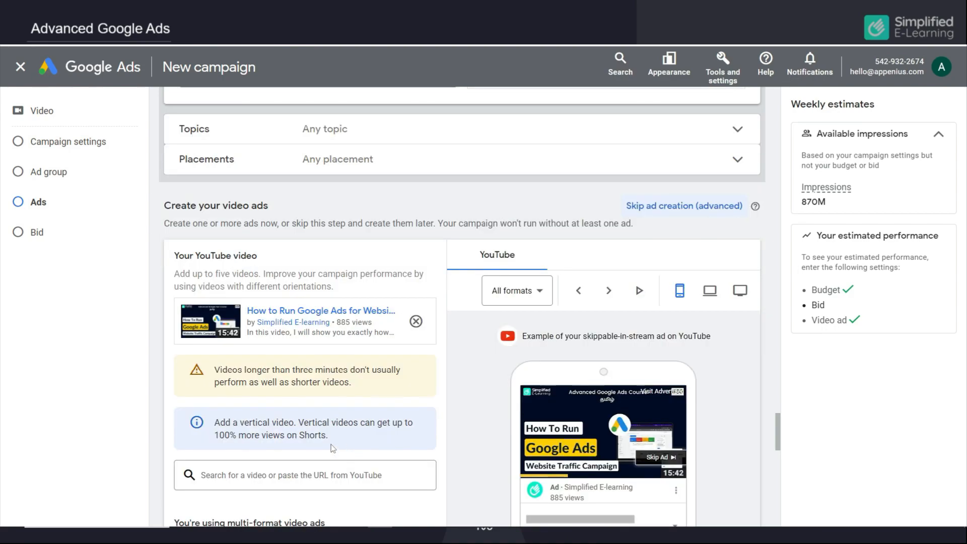
left_click(301, 475)
type("linkedin ads in tamil")
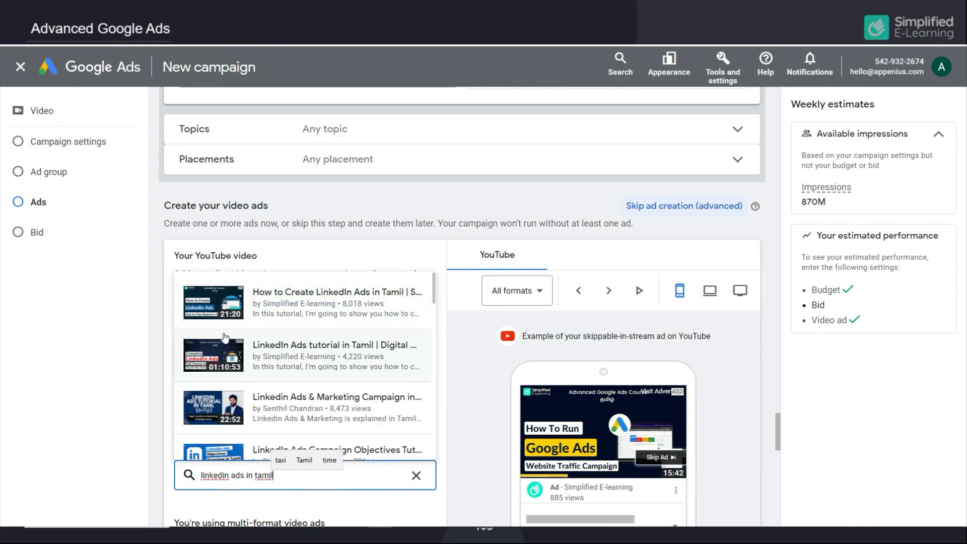
left_click(210, 308)
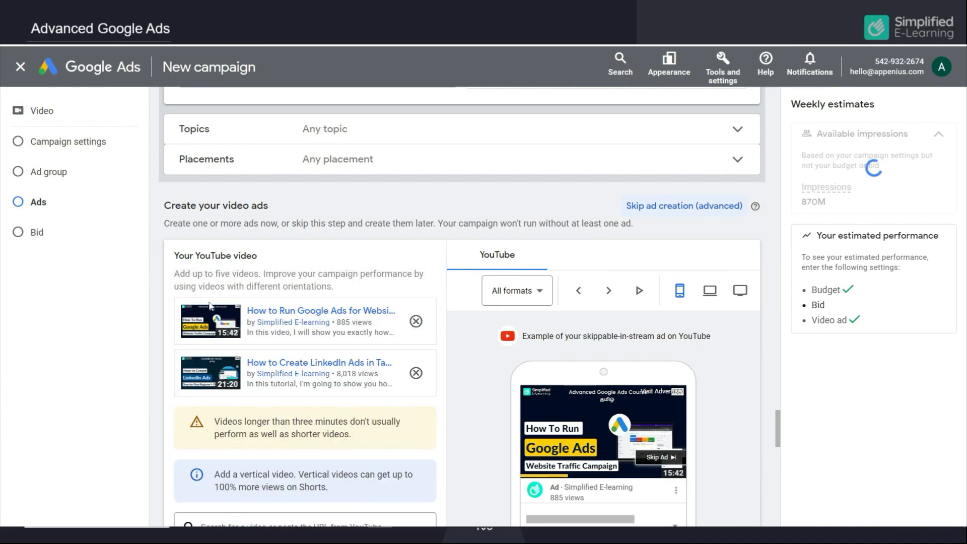
Search for "seo full course in tamil" and add Simplified E-learning's "SEO Full Course in Tamil 2023" as the third ad video.
scroll(248, 429, "down", 2)
type("seo full course in tamil")
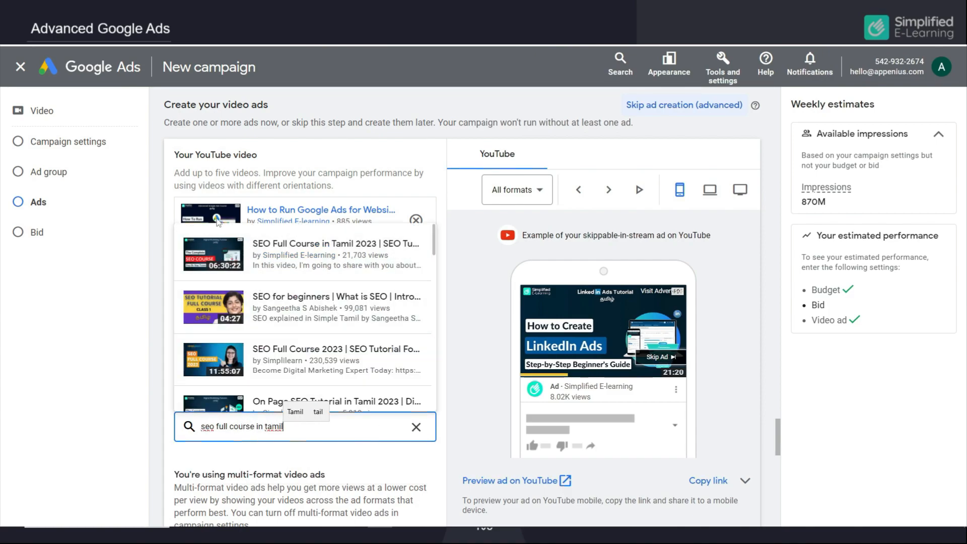
left_click(208, 257)
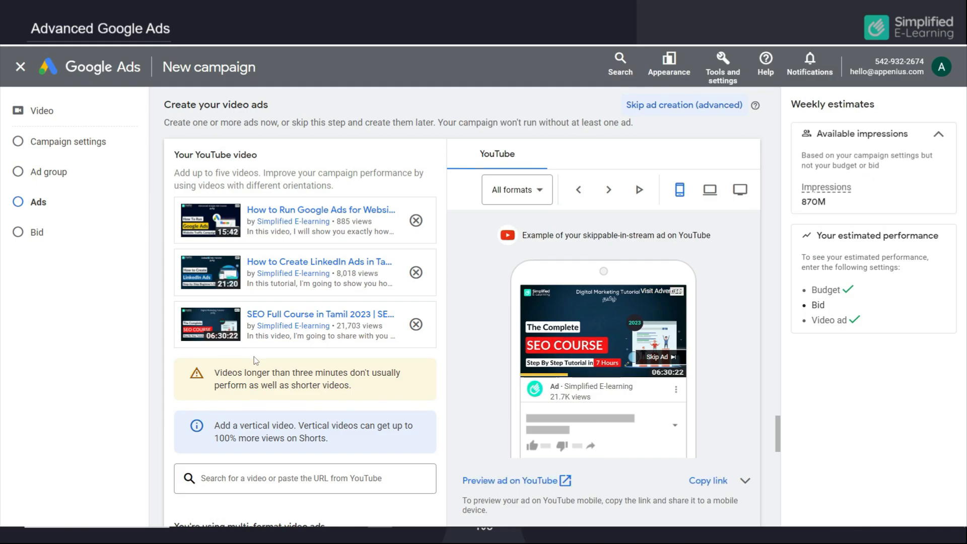
Review the ad formats available for the YouTube ad preview.
scroll(538, 211, "up", 1)
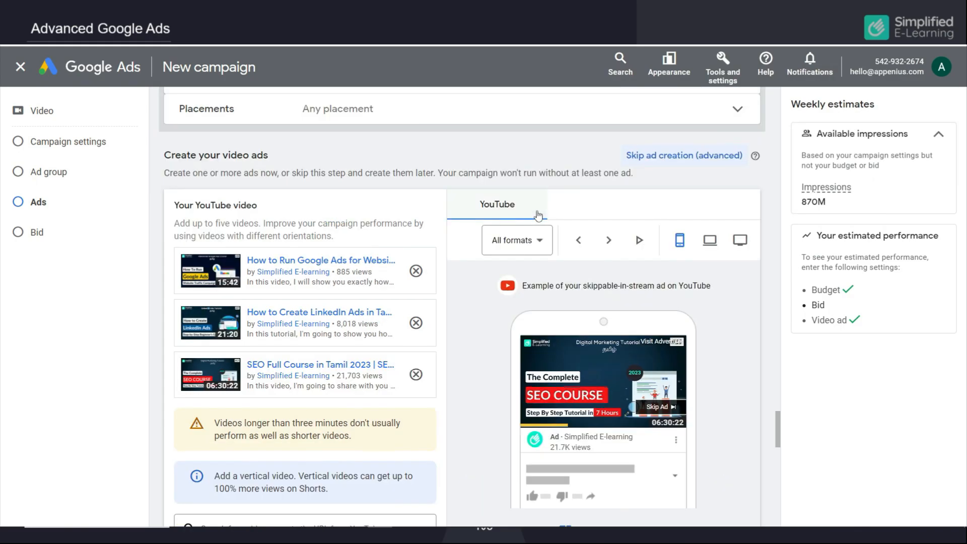
left_click(538, 240)
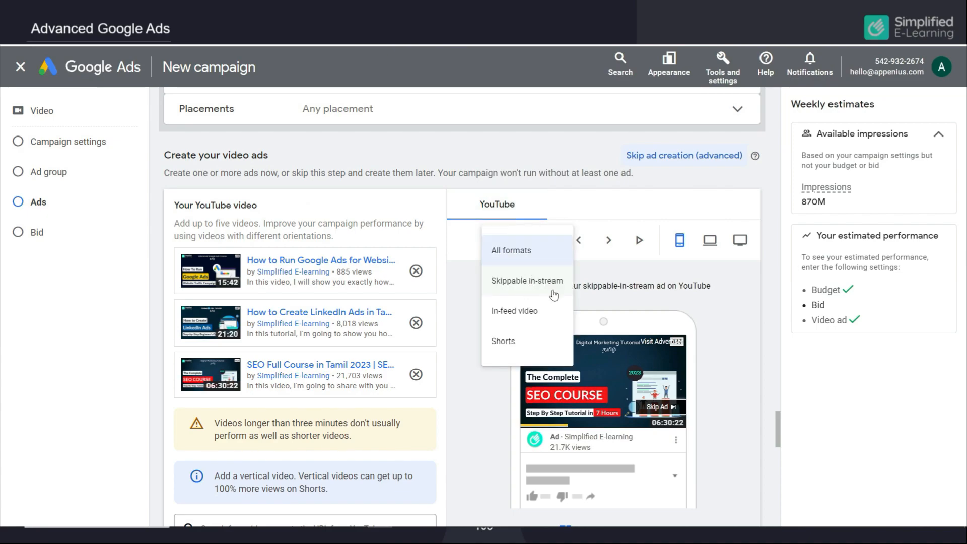
left_click(508, 357)
scroll(377, 393, "down", 3)
scroll(375, 392, "down", 3)
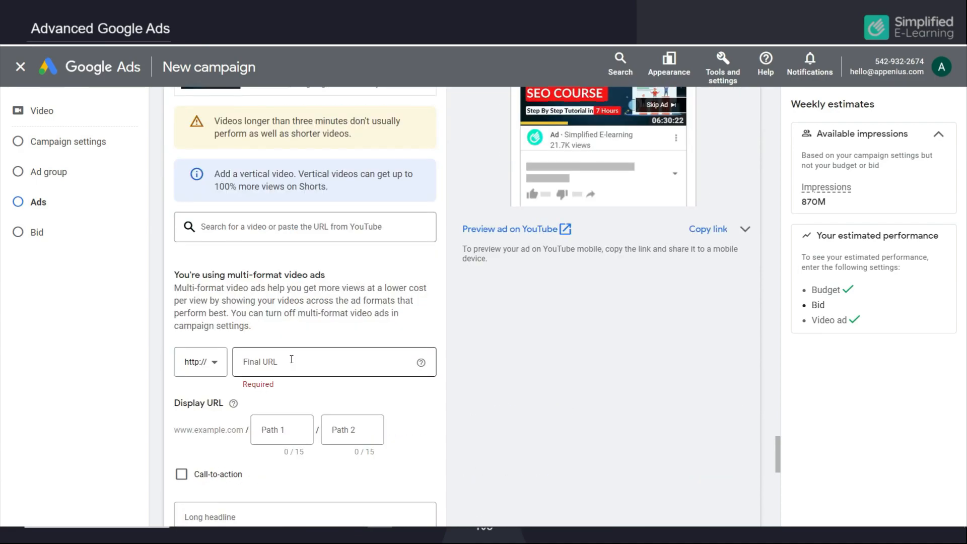
left_click(291, 360)
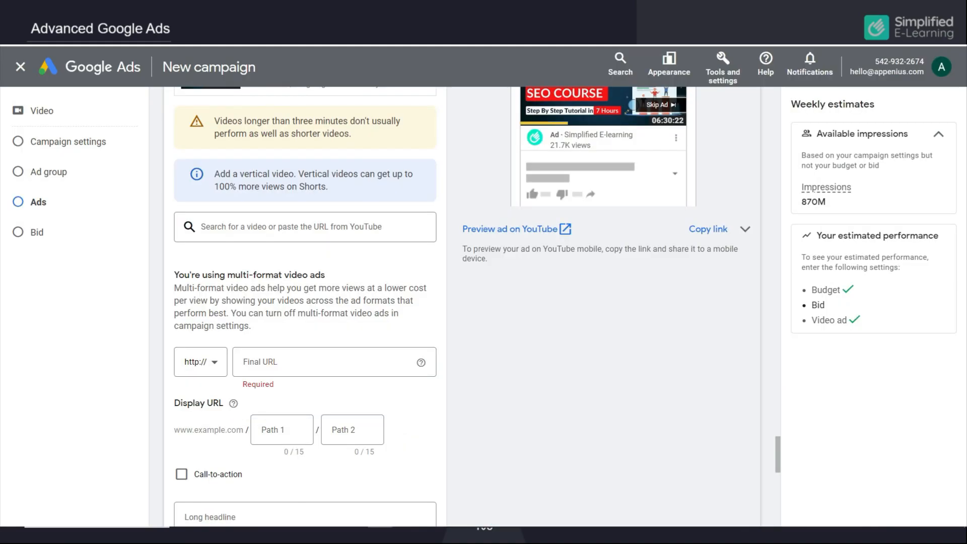
left_click(269, 363)
type("simplifiedelearning.in/")
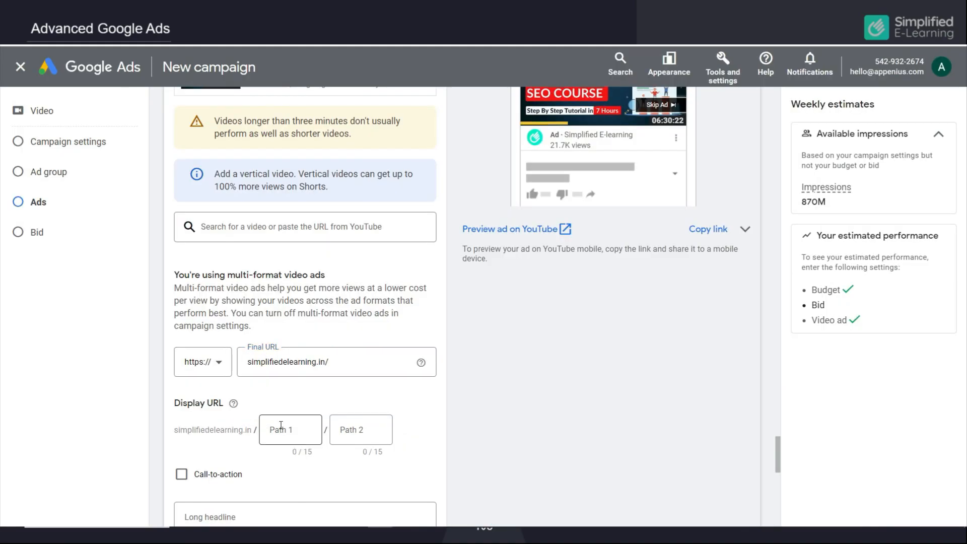
Enable the ad's call-to-action and choose "Learn more" from the suggested texts.
scroll(302, 404, "down", 3)
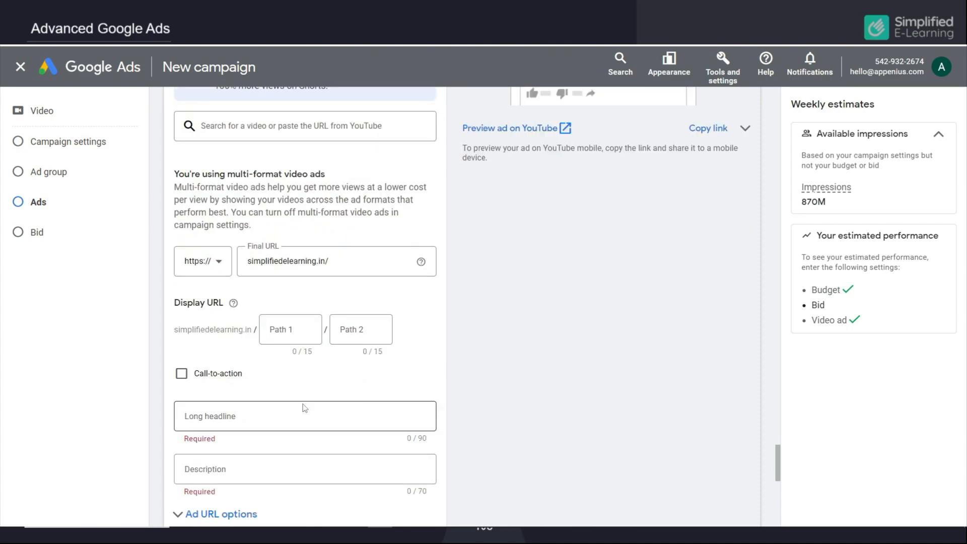
left_click(180, 325)
left_click(239, 364)
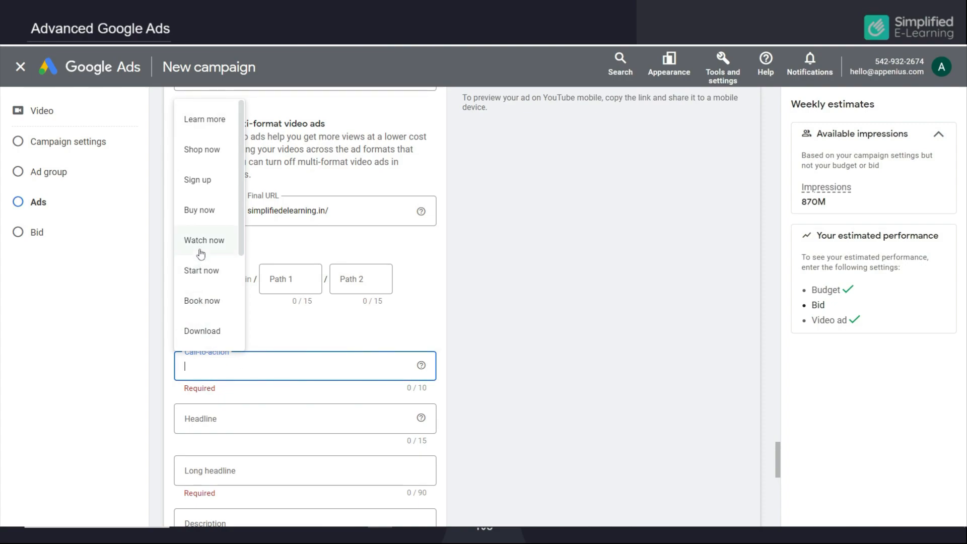
mouse_move(241, 208)
left_mouse_down()
mouse_move(241, 297)
mouse_move(245, 192)
left_mouse_up()
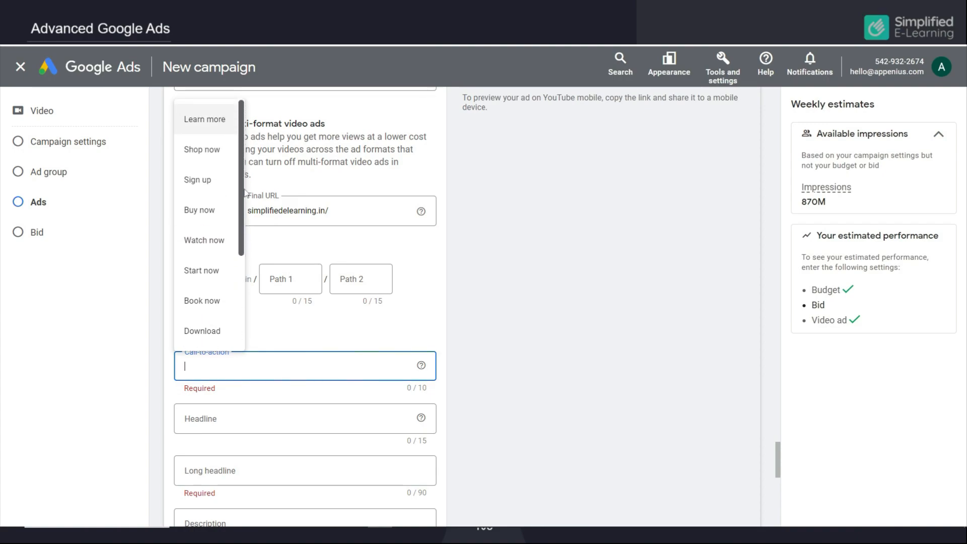
left_click(204, 120)
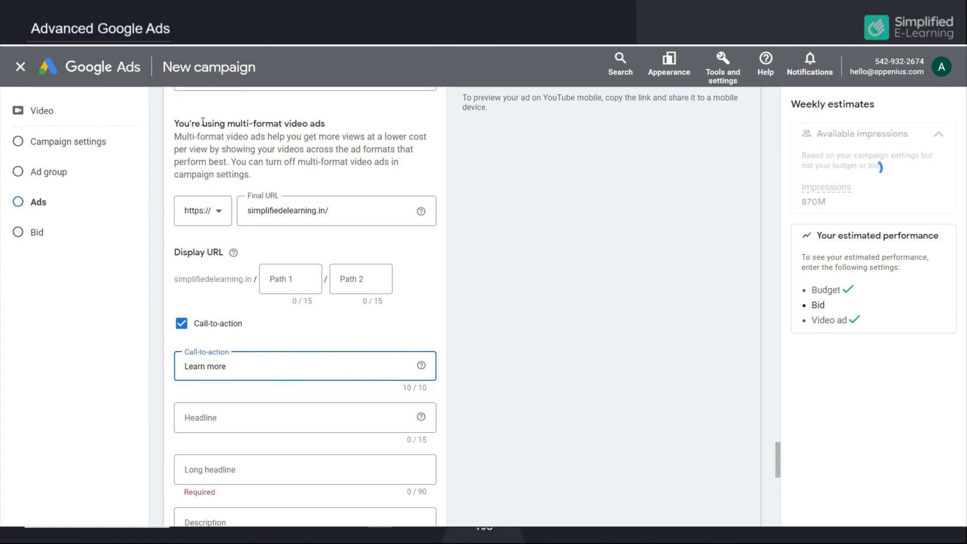
Set the ad's headline to "SEO Tutorial" and its long headline to "Digital Marketing Courses" from the suggestions.
left_click(234, 420)
left_click(215, 454)
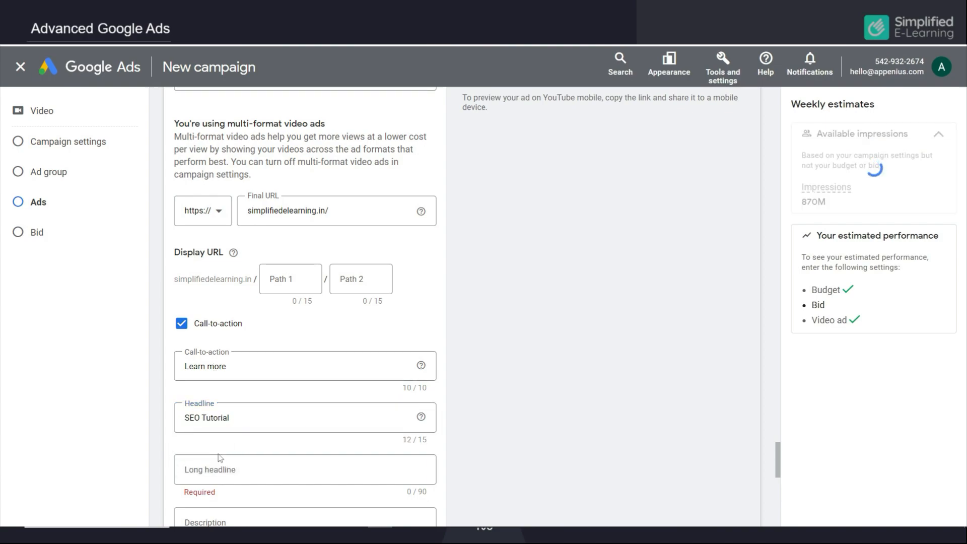
left_click(251, 463)
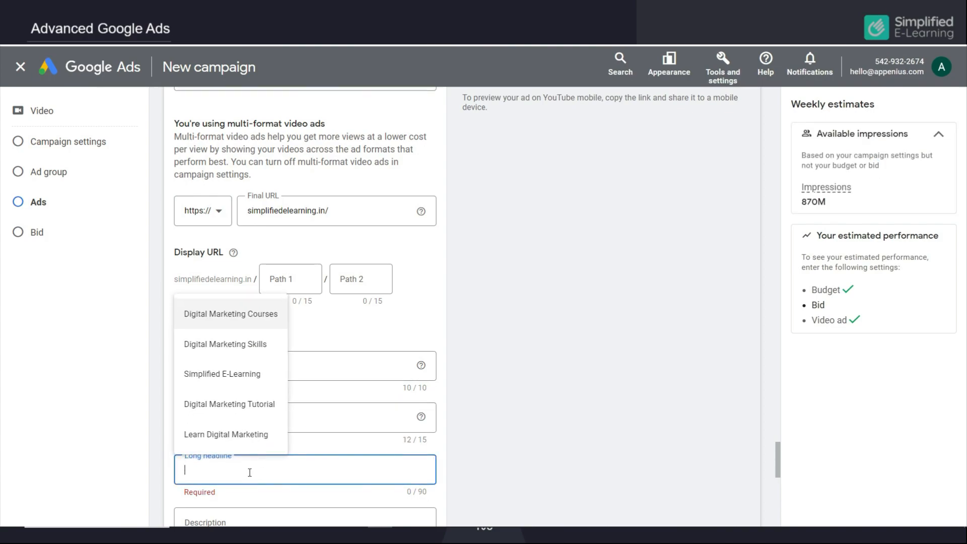
left_click(253, 316)
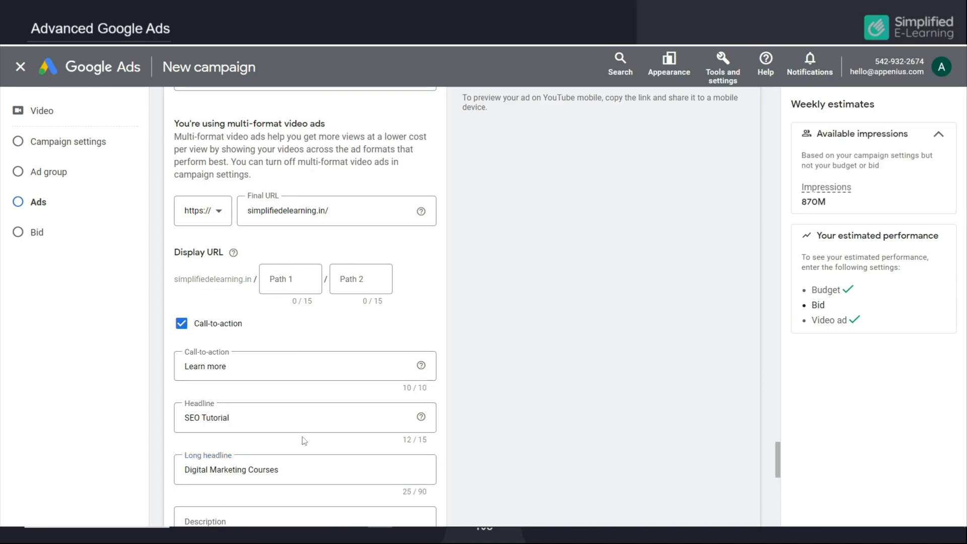
Set the ad's description to the suggested text "Upgrade Your Digital Marketing Skills - Simplified E-Learning".
scroll(240, 470, "down", 1)
left_click(229, 475)
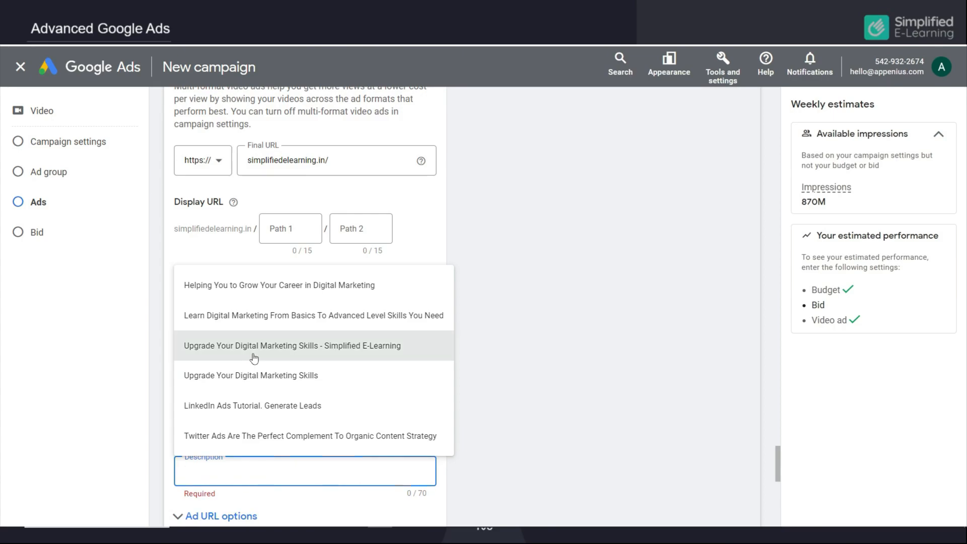
left_click(316, 357)
Examine the image upload option for the companion banner and return to auto-generating it from the channel banner.
scroll(332, 466, "down", 3)
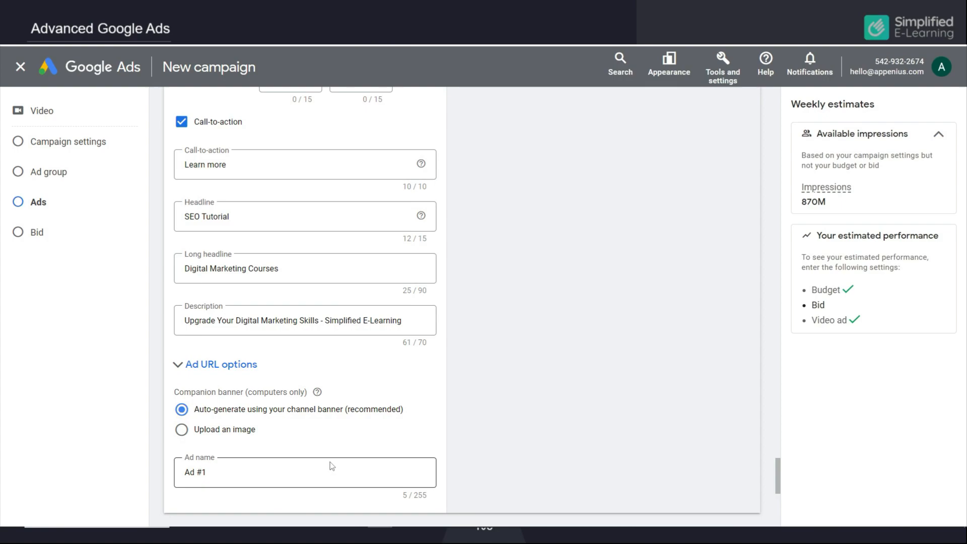
left_click(182, 429)
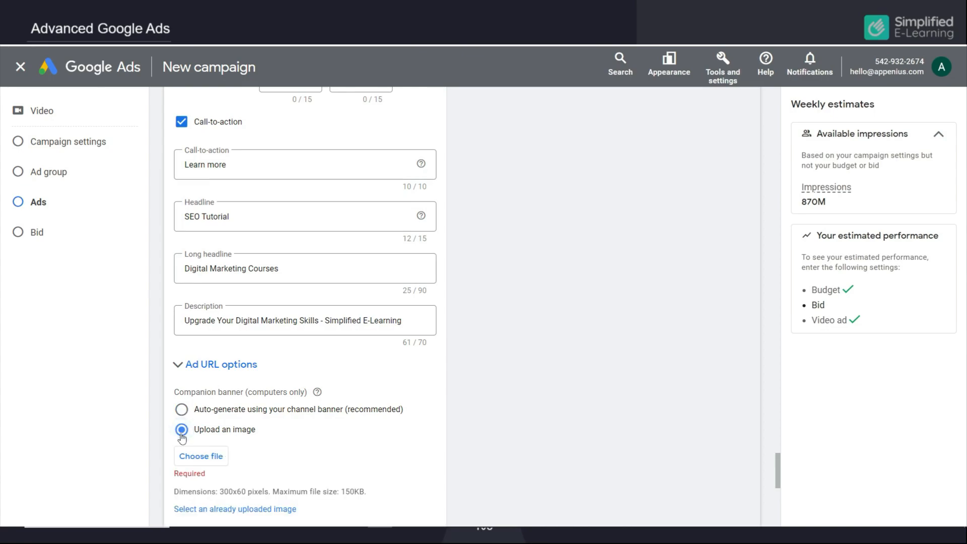
scroll(236, 454, "down", 2)
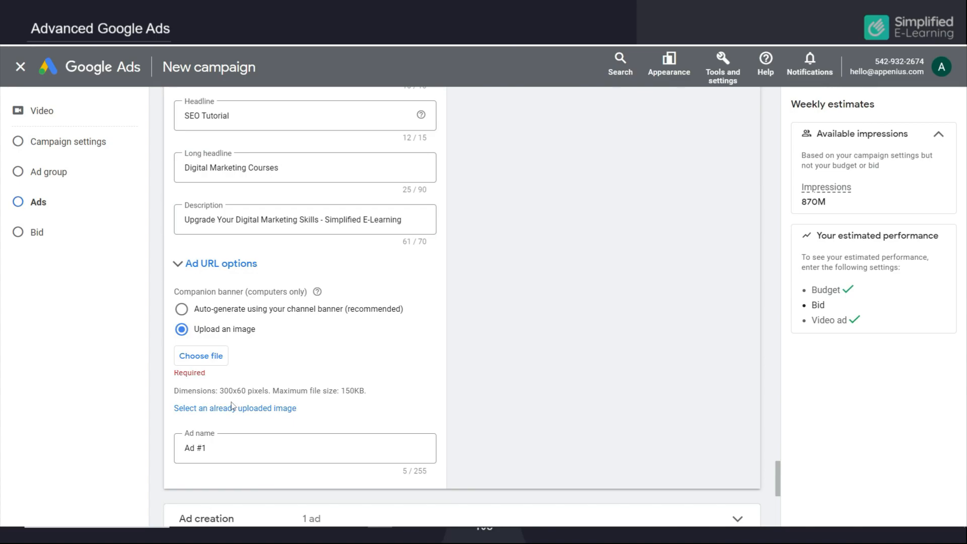
left_click(182, 311)
Apply the suggested target CPV bid of ₹0.84 to the ad group and create the campaign.
scroll(216, 330, "down", 4)
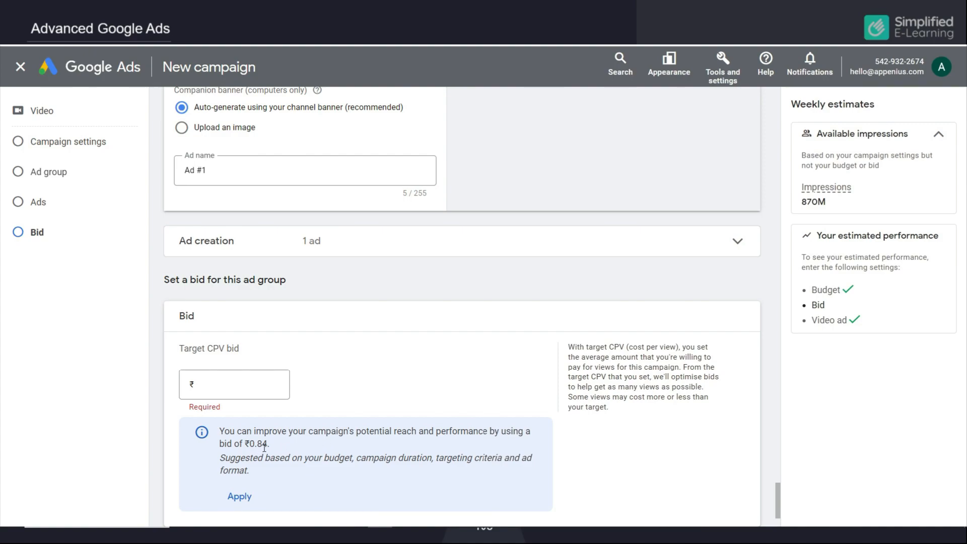
left_click(225, 389)
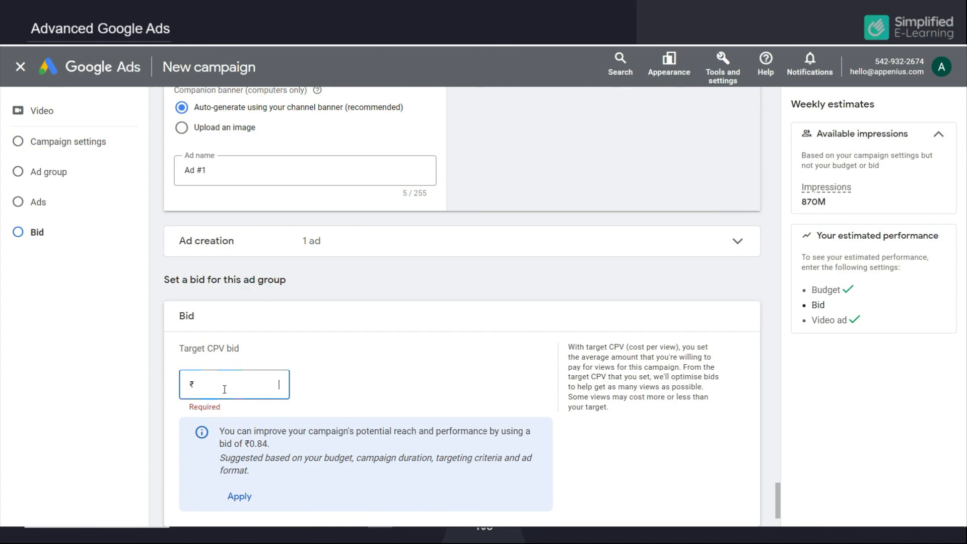
left_click(240, 497)
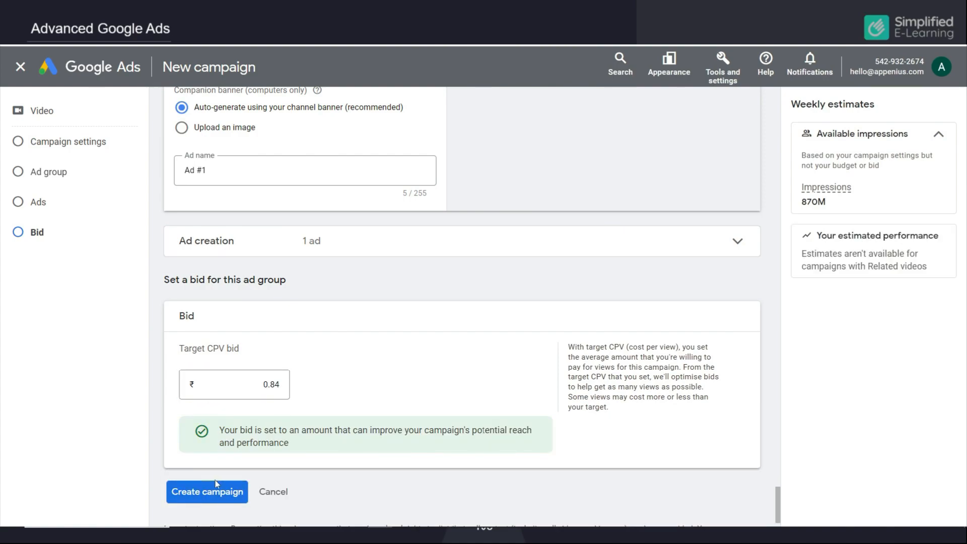
left_click(210, 493)
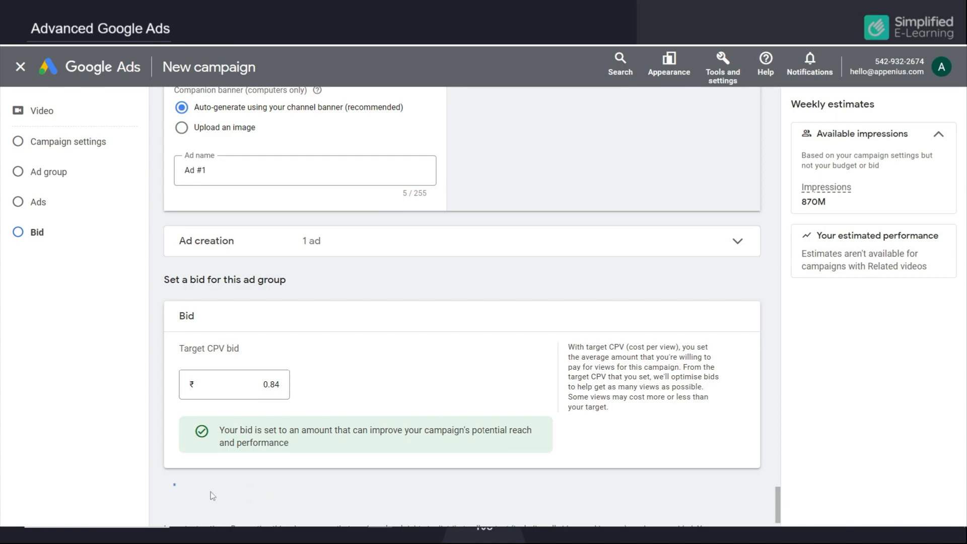
left_click(261, 337)
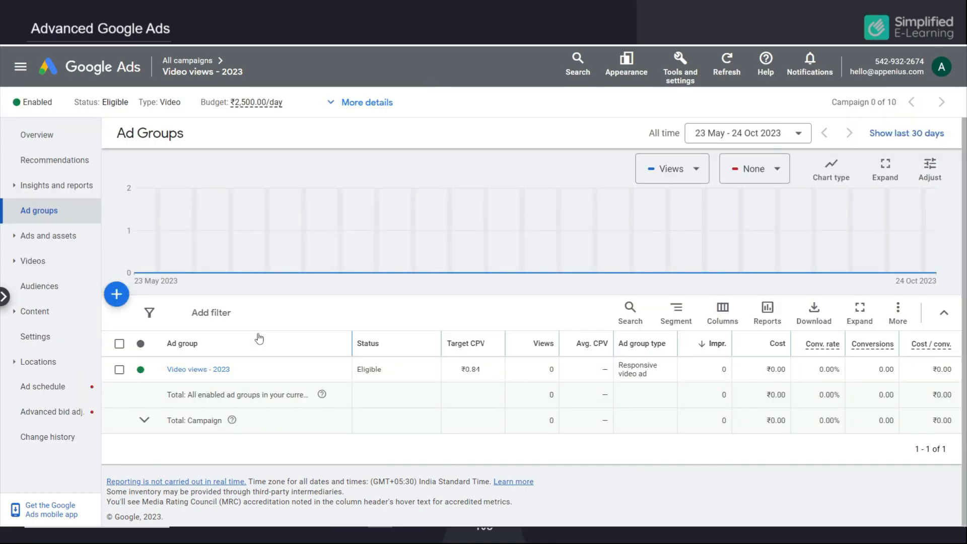